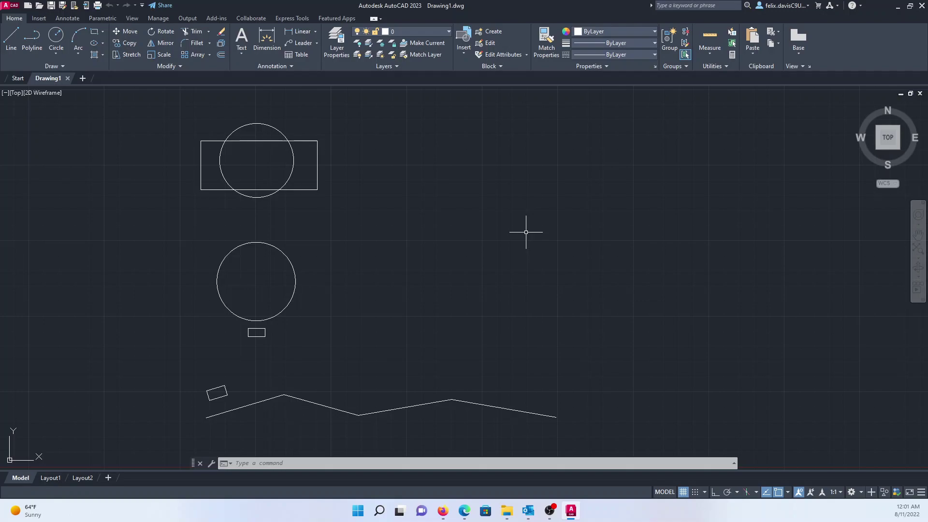
- Cancel the mistyped command and dismiss the unknown-command warning
{"action": "key", "text": "BackSpace"}
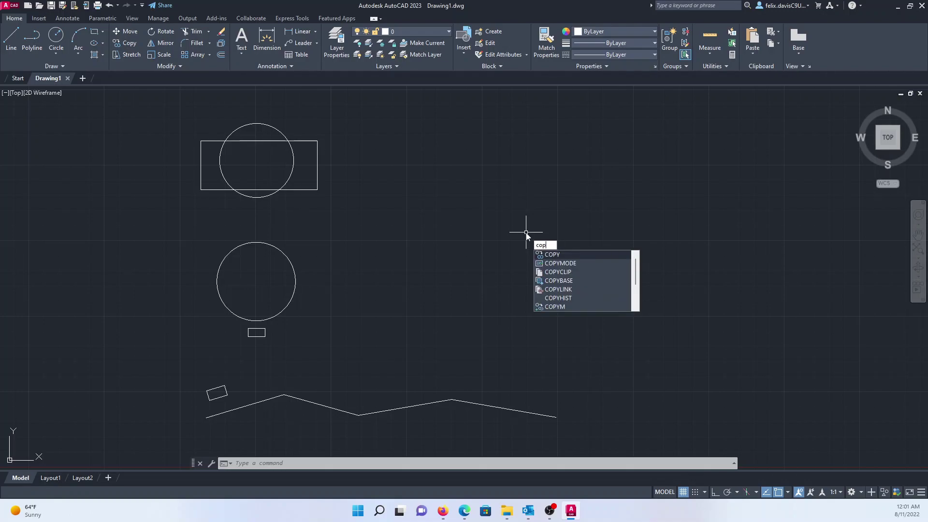
{"action": "key", "text": "Return"}
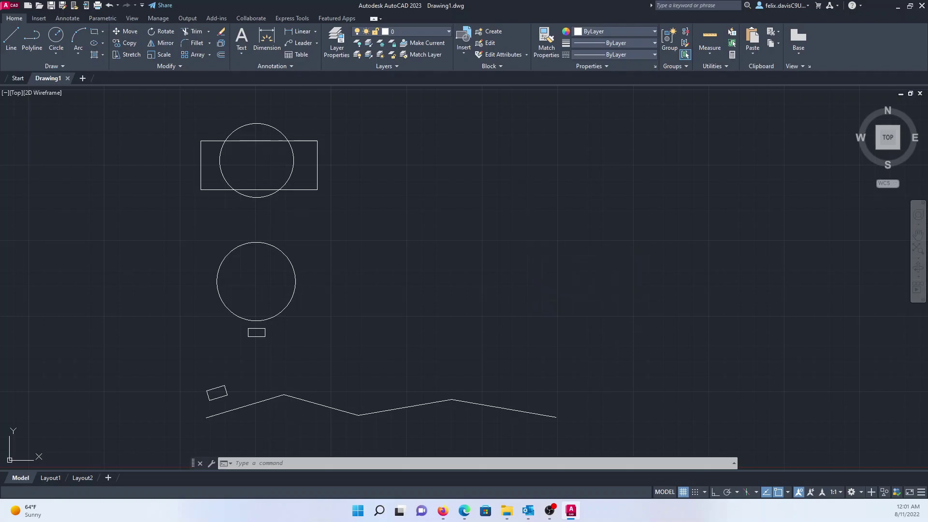
{"action": "key", "text": "Escape"}
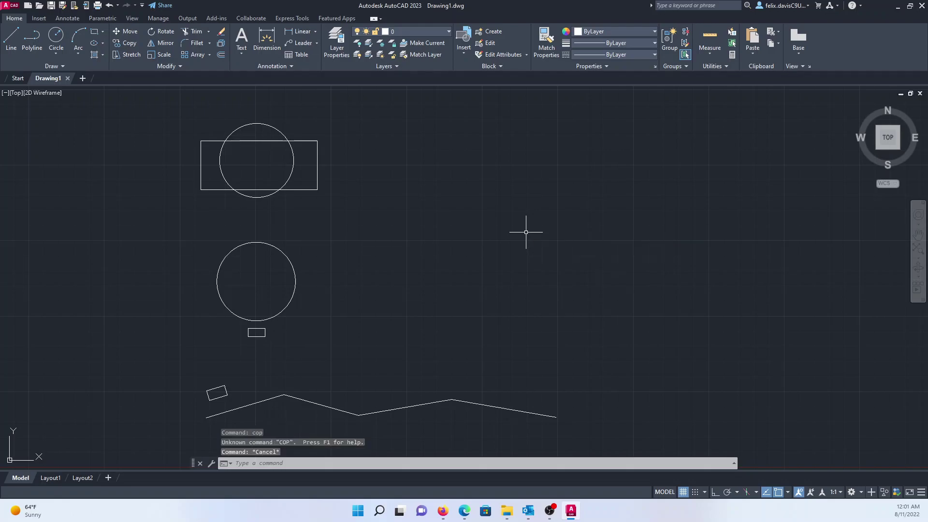
- Start COPY on the top rectangle and circle, based at the circle's centre
{"action": "type", "text": "cop"}
{"action": "key", "text": "Return"}
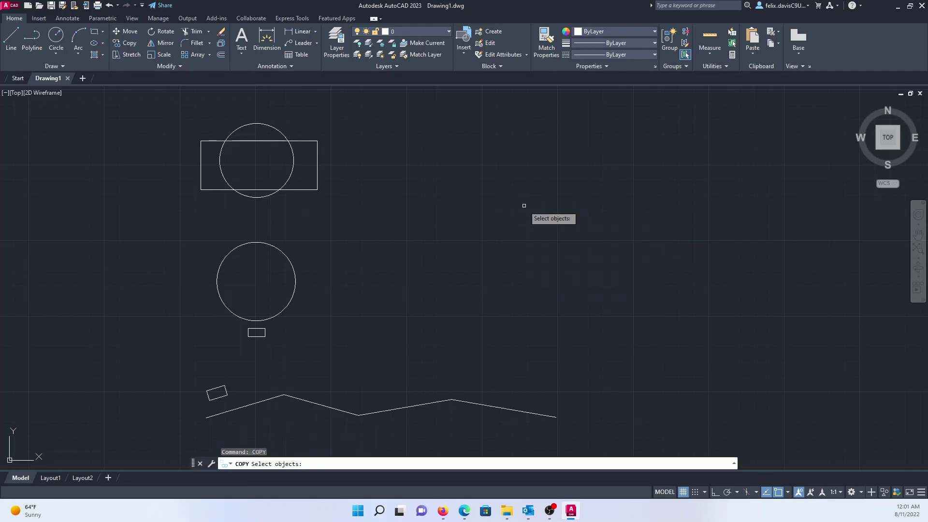
{"action": "left_click", "coordinate": [333, 211]}
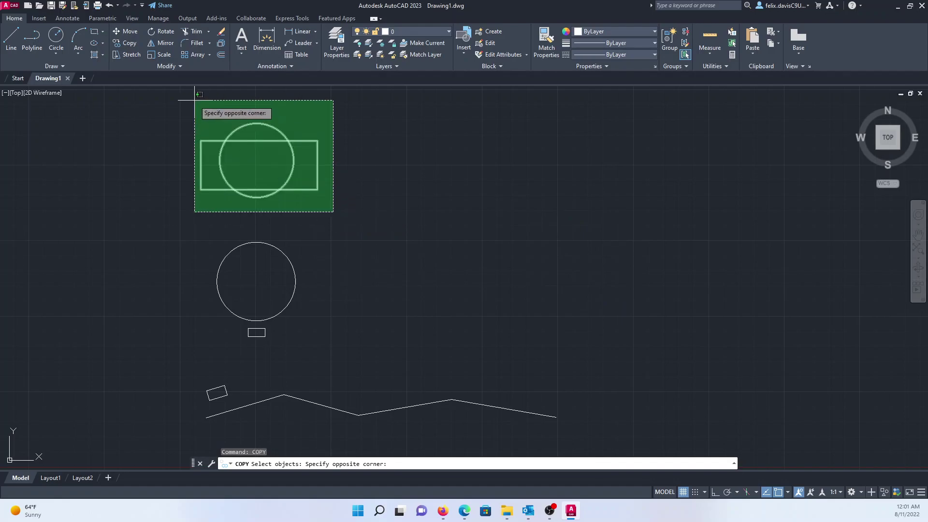
{"action": "left_click", "coordinate": [188, 116]}
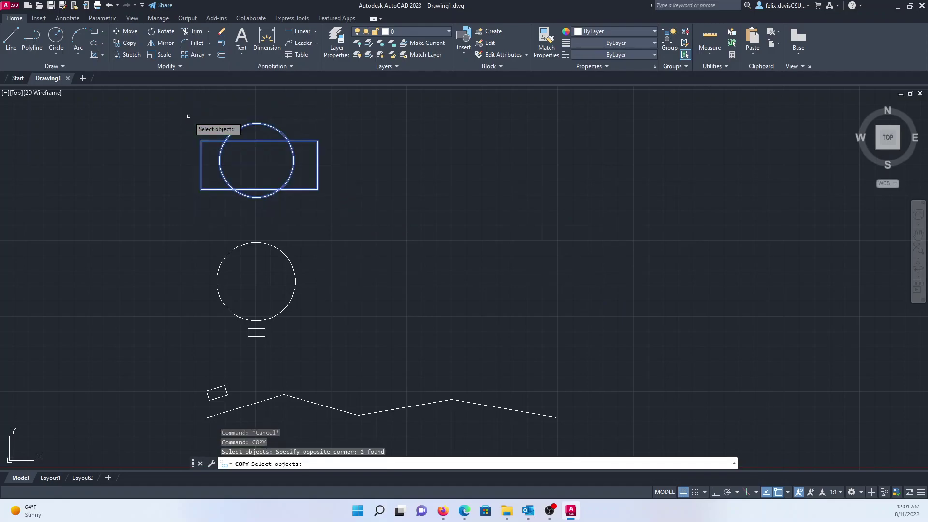
{"action": "key", "text": "Return"}
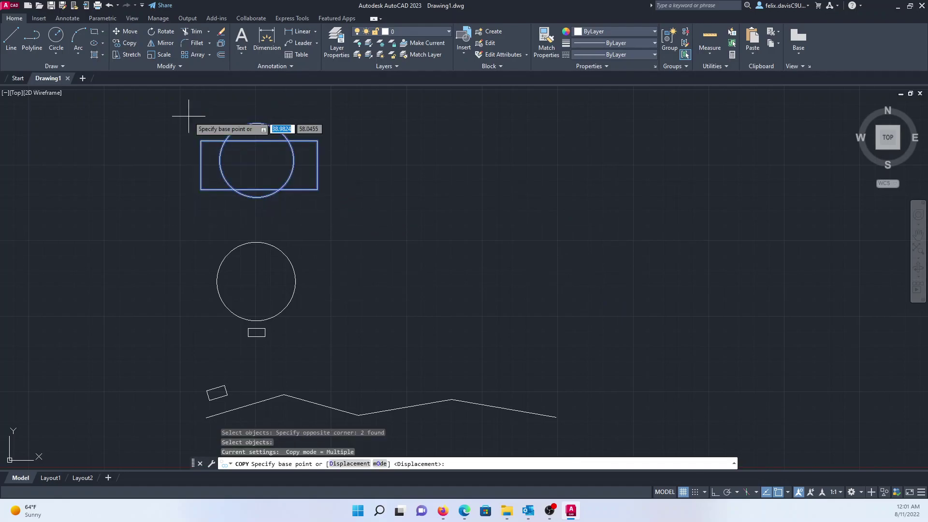
{"action": "left_click", "coordinate": [256, 160]}
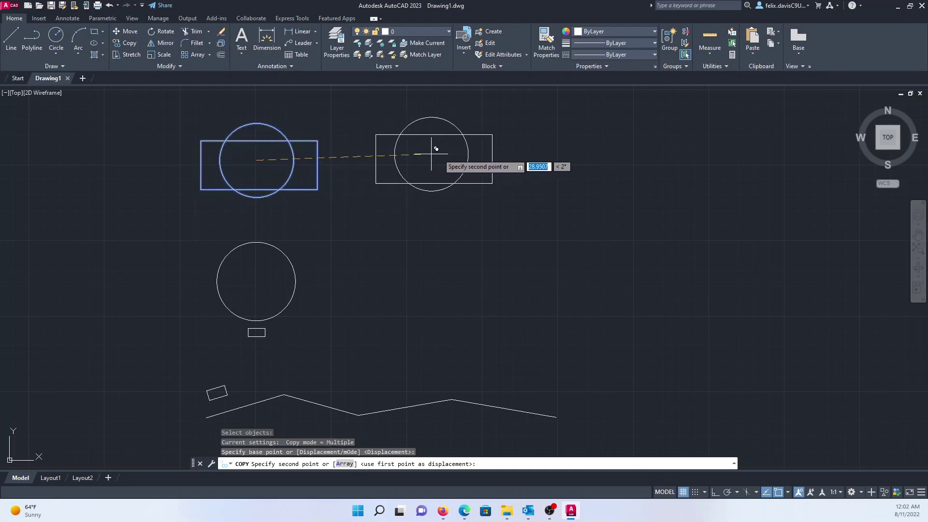
- Place five trial copies of the pair to the right, then undo them
{"action": "left_click", "coordinate": [477, 139]}
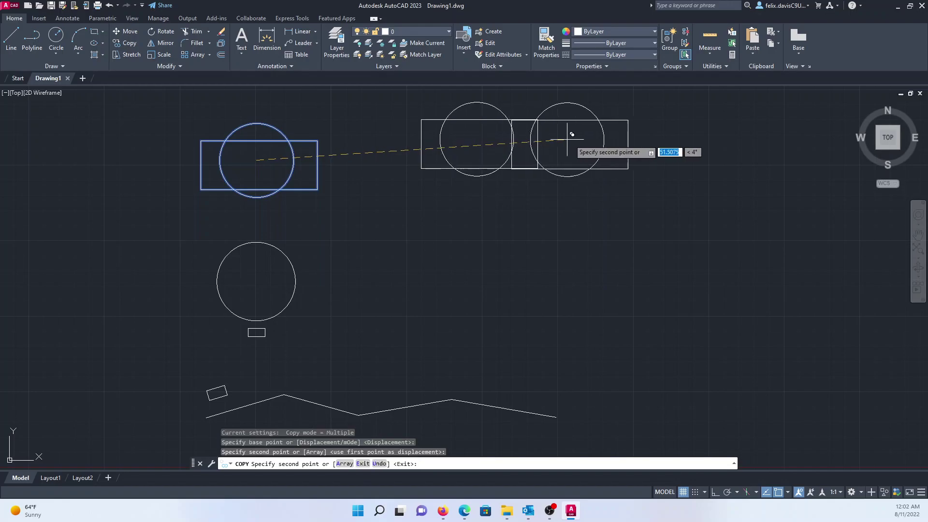
{"action": "left_click", "coordinate": [573, 136]}
{"action": "left_click", "coordinate": [702, 126]}
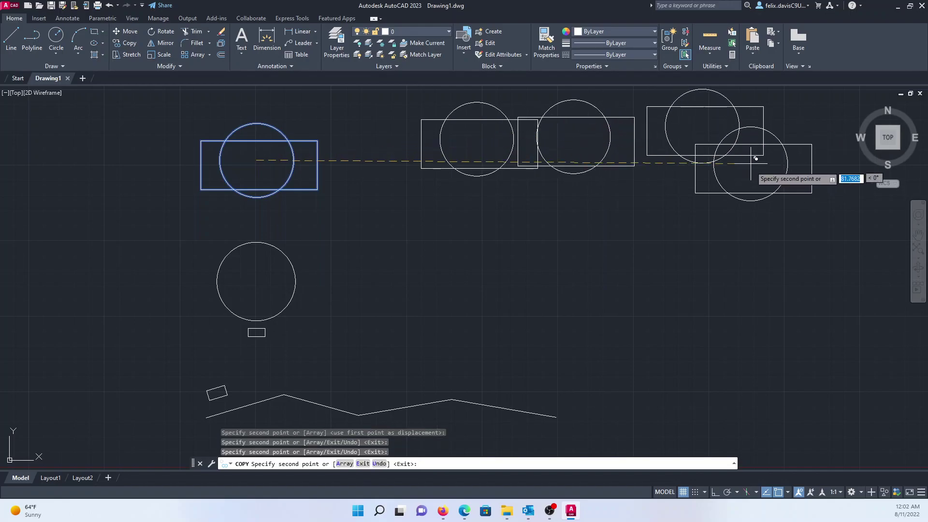
{"action": "left_click", "coordinate": [732, 196]}
{"action": "left_click", "coordinate": [640, 209]}
{"action": "key", "text": "Escape"}
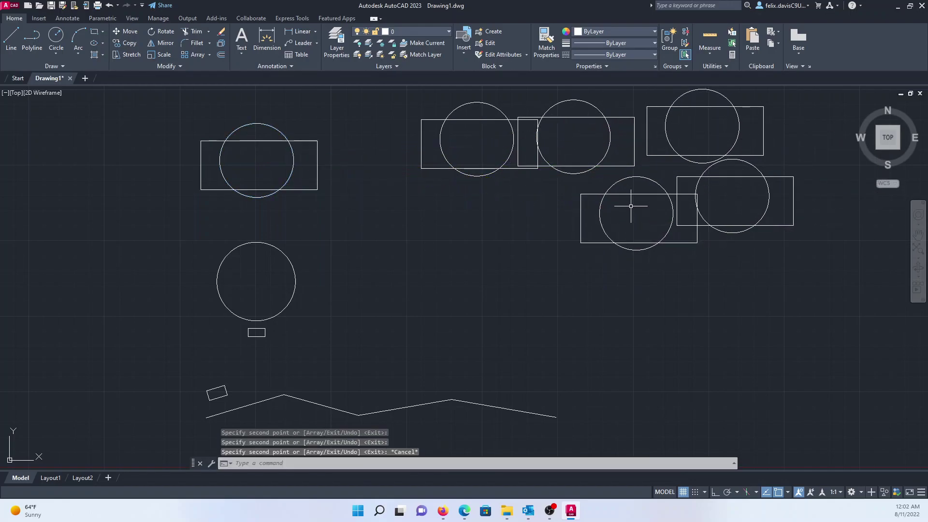
{"action": "key", "text": "ctrl+z"}
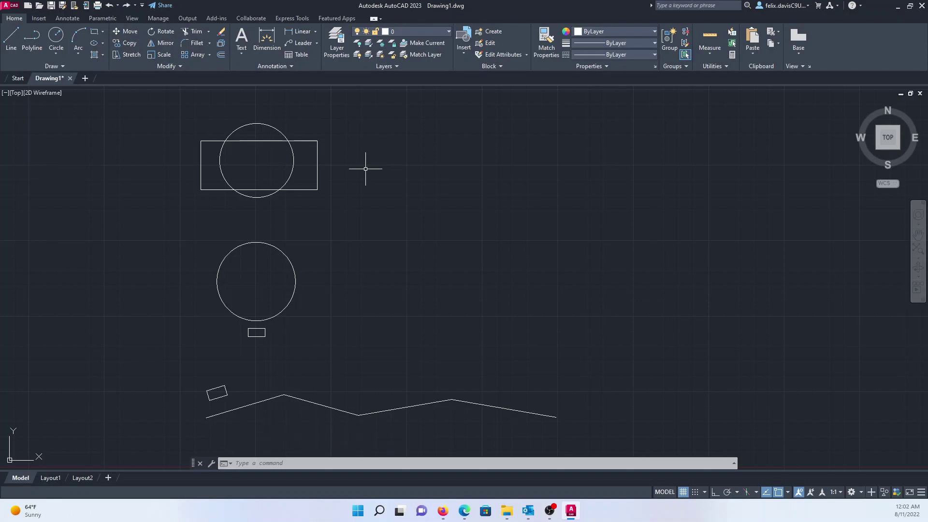
- Restart COPY on the top rectangle and circle using the circle's centre as base point
{"action": "type", "text": "cop"}
{"action": "key", "text": "Return"}
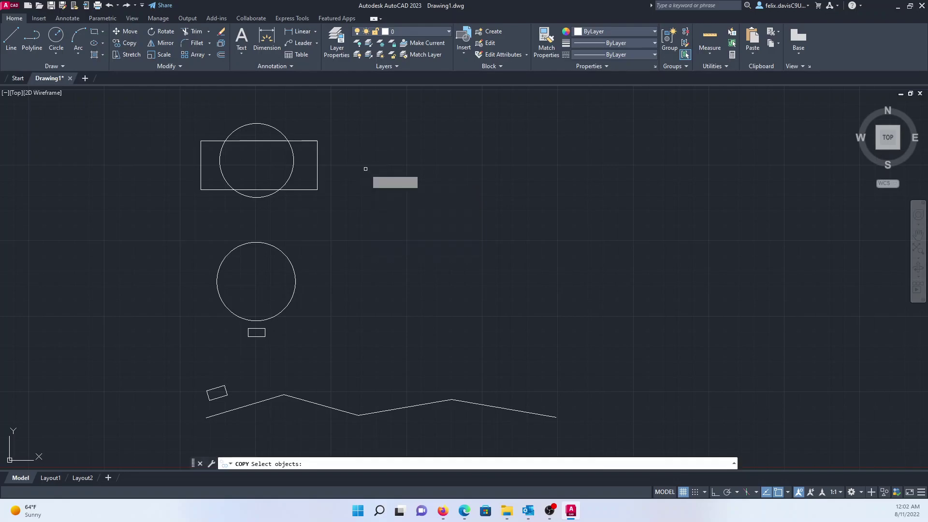
{"action": "left_click", "coordinate": [342, 212]}
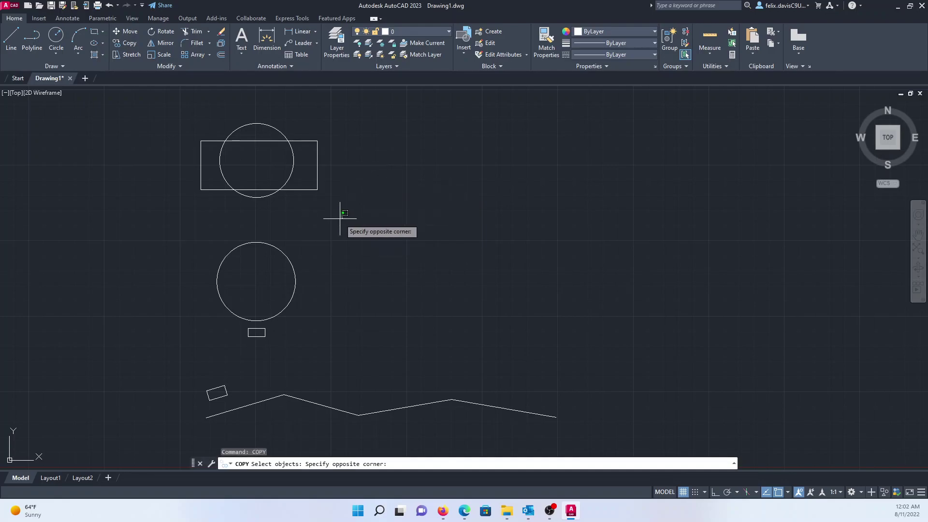
{"action": "left_click", "coordinate": [163, 105]}
{"action": "key", "text": "Return"}
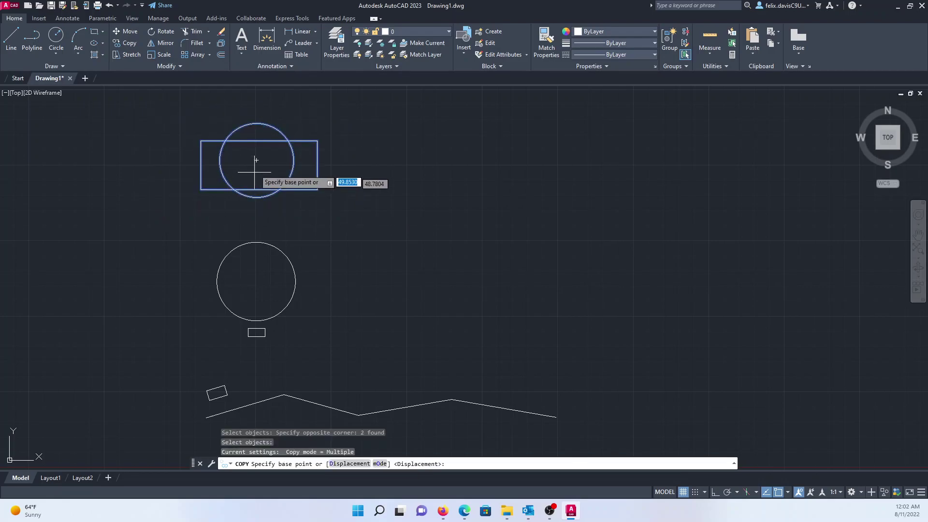
{"action": "left_click", "coordinate": [256, 160]}
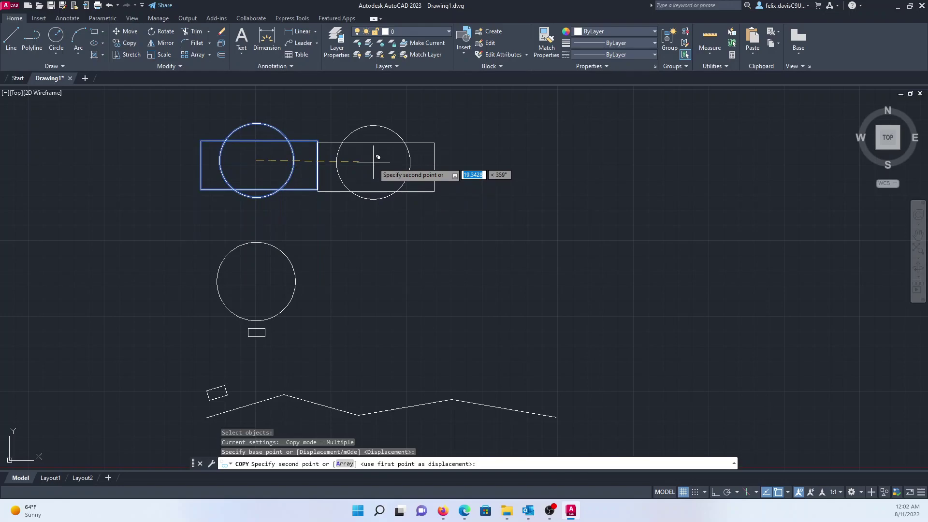
- Use the Array option for 5 copies spaced 20 apart at a 15° angle
{"action": "type", "text": "a"}
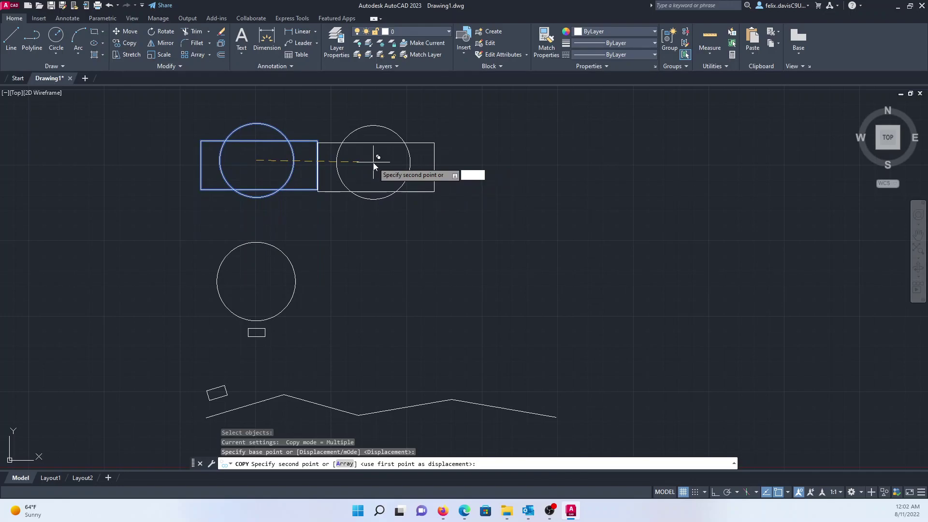
{"action": "key", "text": "Return"}
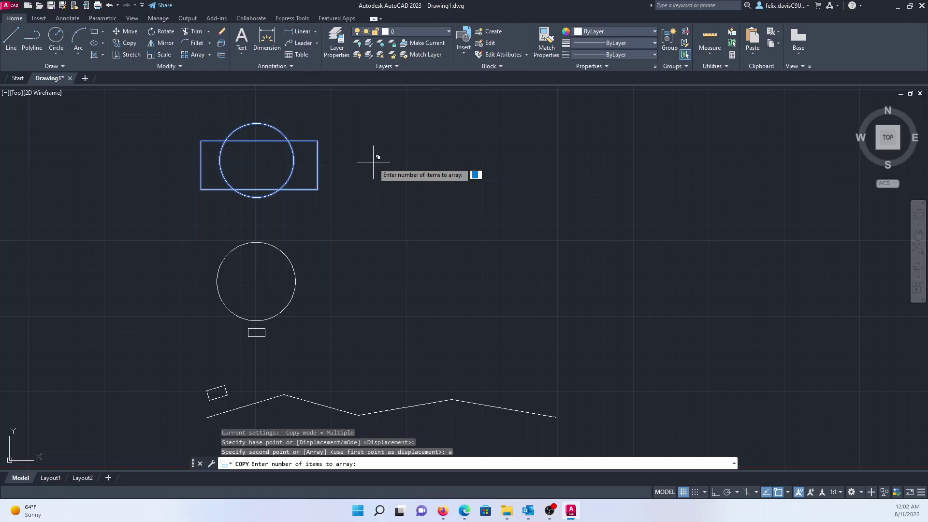
{"action": "type", "text": "5"}
{"action": "key", "text": "Return"}
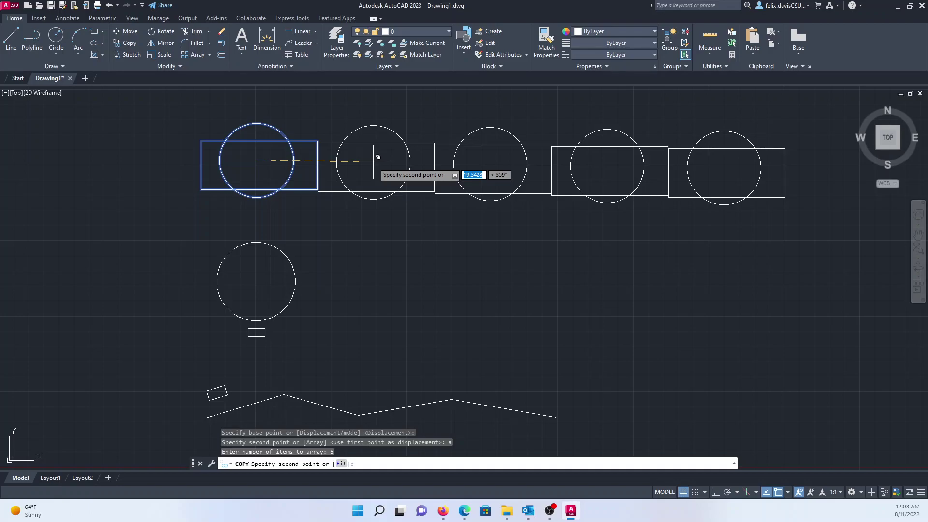
{"action": "type", "text": "20"}
{"action": "key", "text": "Tab"}
{"action": "type", "text": "15"}
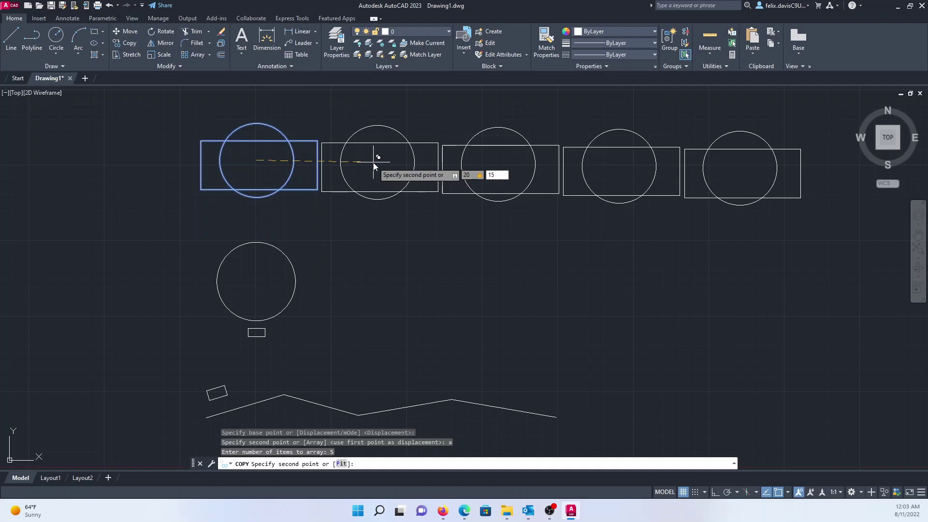
- Commit the five angled copies, end COPY, then undo them
{"action": "key", "text": "Return"}
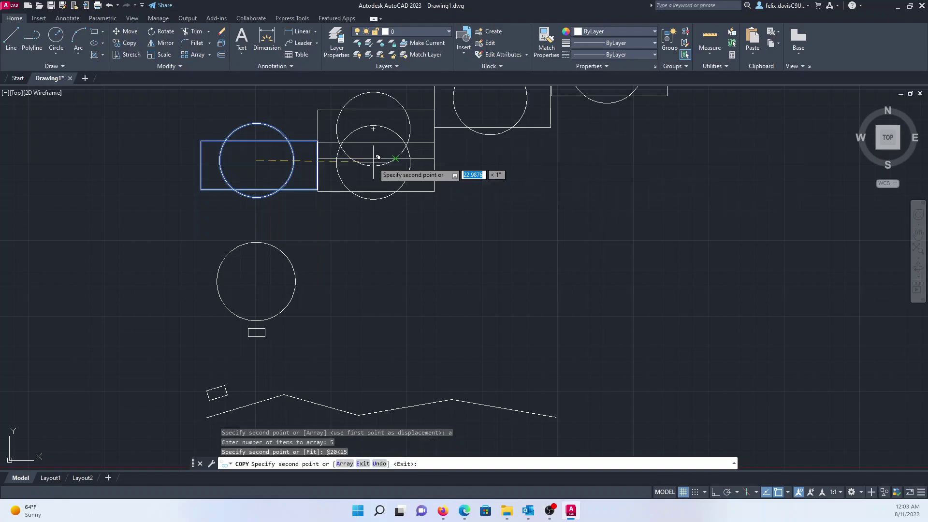
{"action": "scroll", "coordinate": [456, 230], "scroll_direction": "down", "scroll_amount": 4}
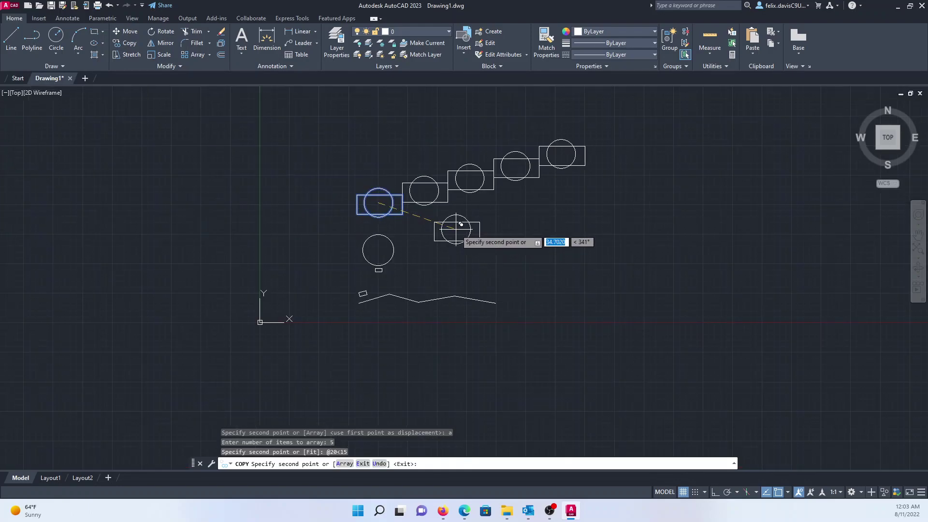
{"action": "key", "text": "Escape"}
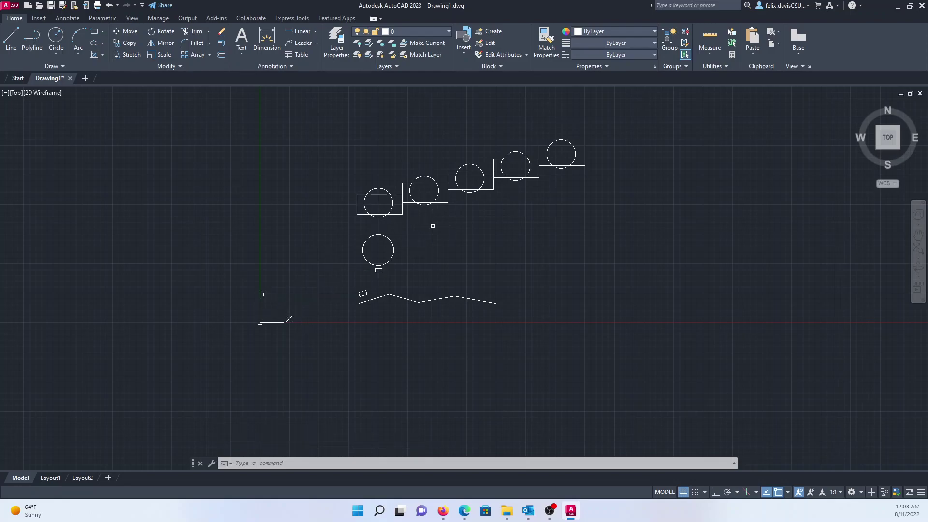
{"action": "scroll", "coordinate": [424, 221], "scroll_direction": "up", "scroll_amount": 2}
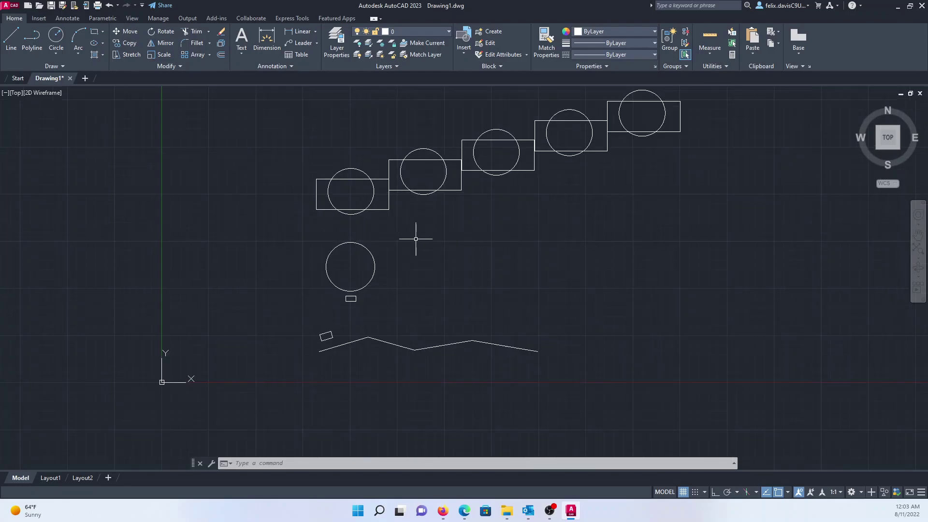
{"action": "key", "text": "ctrl+z"}
{"action": "key", "text": "ctrl+z"}
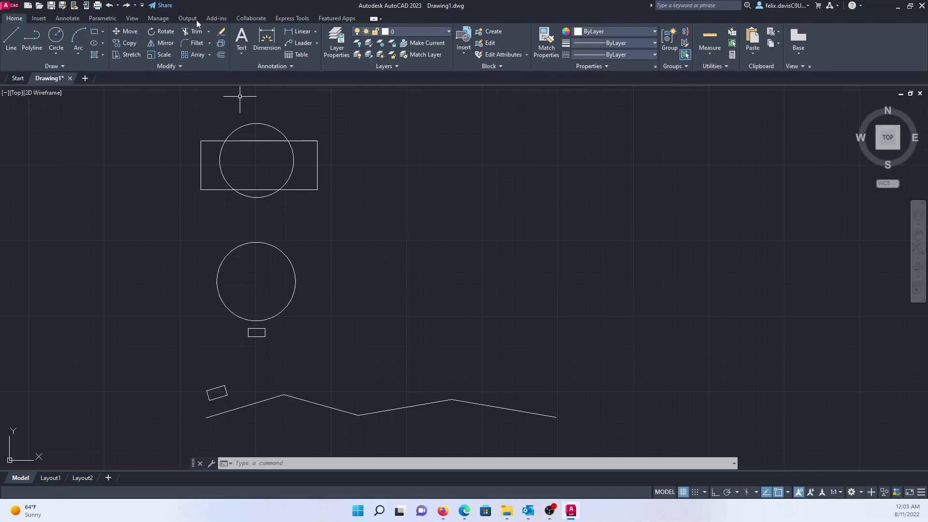
- Dismiss the array types list without choosing one
{"action": "left_click", "coordinate": [209, 55]}
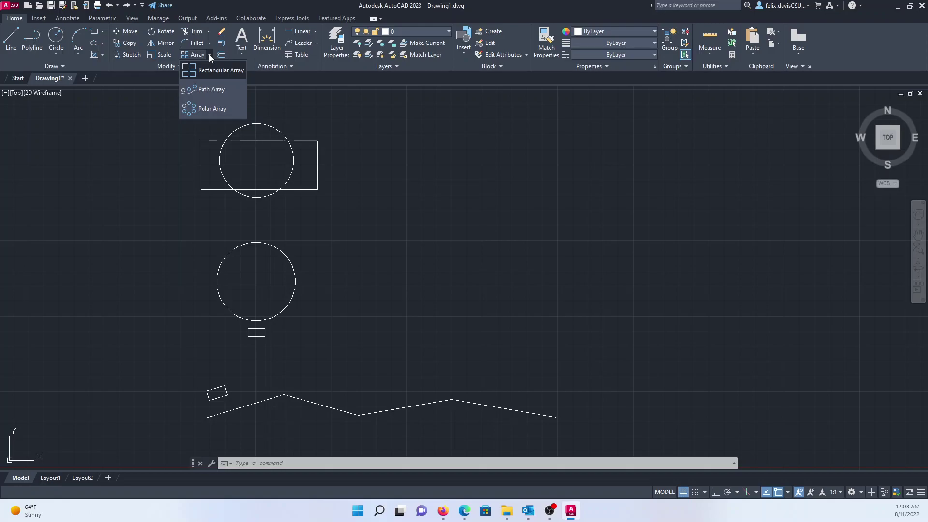
{"action": "left_click", "coordinate": [537, 164]}
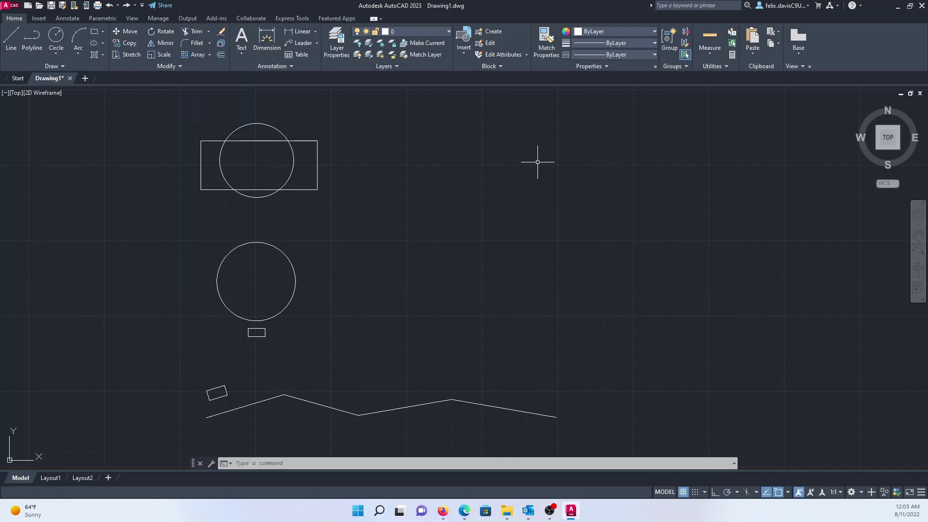
{"action": "key", "text": "Escape"}
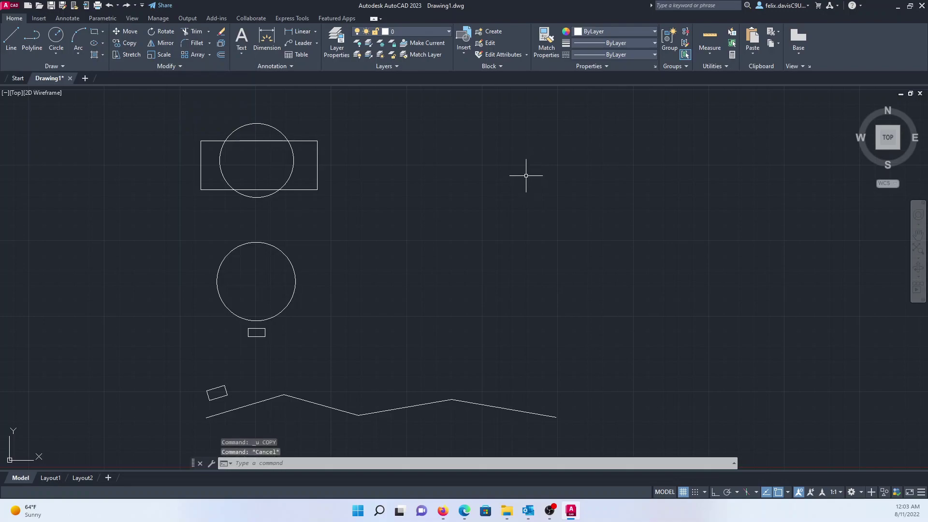
- Start ARRAY with the top rectangle and circle window-selected as source
{"action": "type", "text": "AR"}
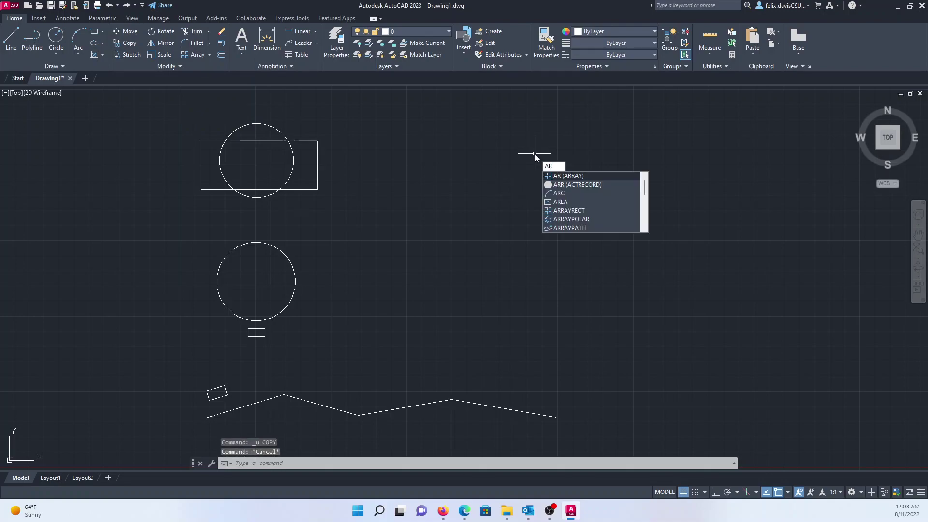
{"action": "key", "text": "Return"}
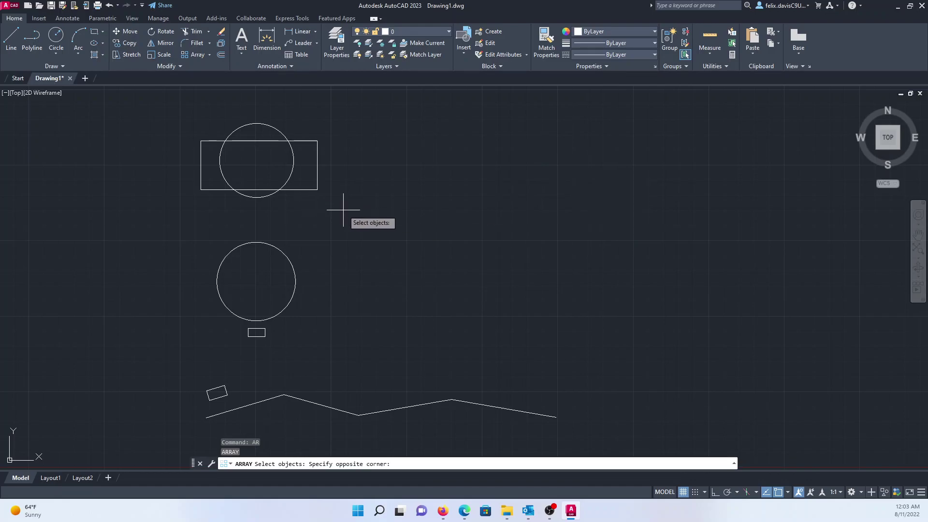
{"action": "left_click", "coordinate": [344, 210]}
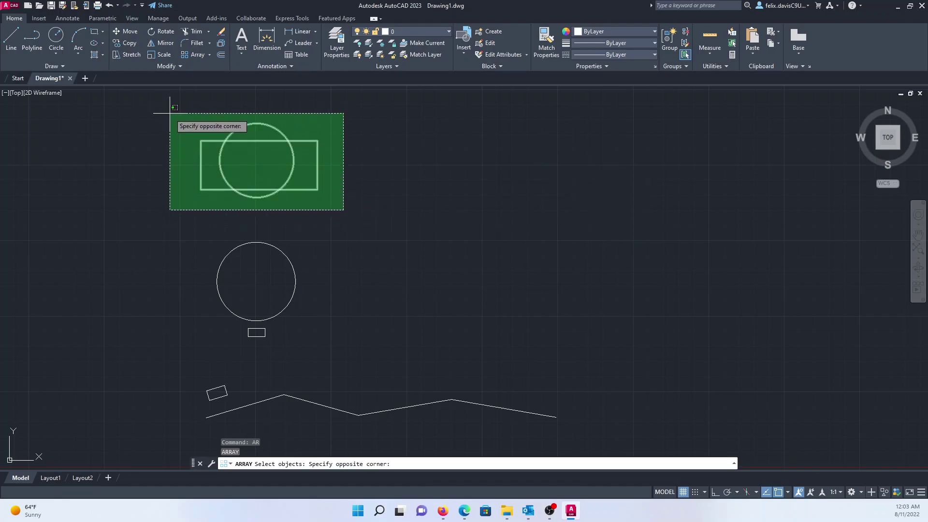
{"action": "left_click", "coordinate": [170, 113]}
{"action": "key", "text": "Return"}
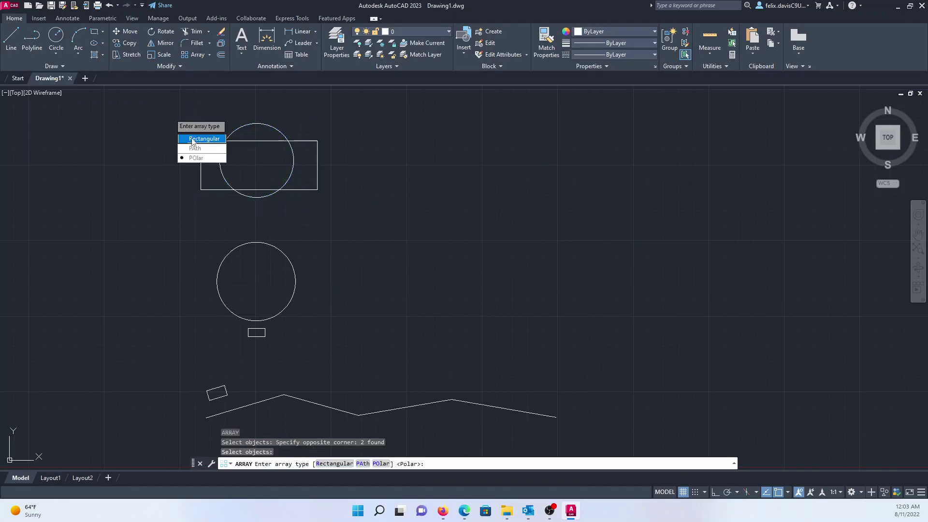
- Choose Rectangular to get a 4-column by 3-row array of the pair
{"action": "left_click", "coordinate": [193, 140]}
{"action": "scroll", "coordinate": [300, 135], "scroll_direction": "up", "scroll_amount": 2}
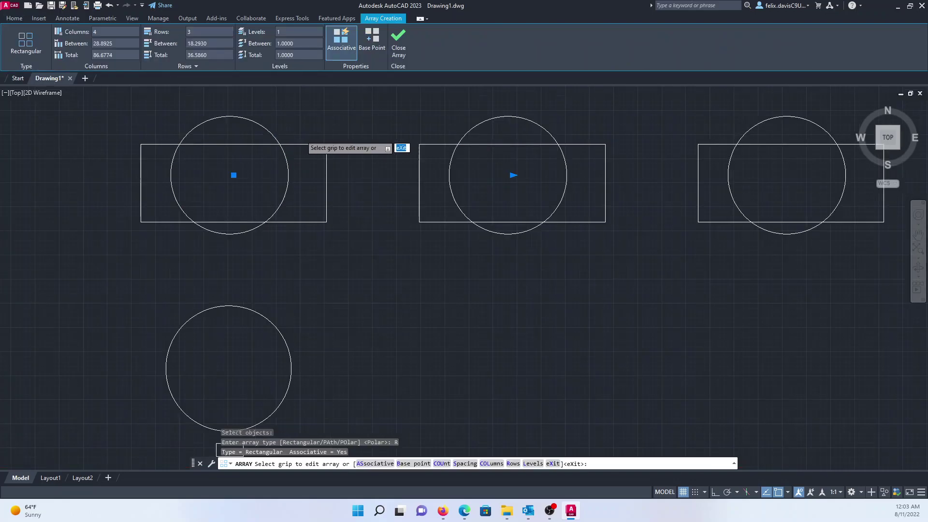
{"action": "scroll", "coordinate": [207, 84], "scroll_direction": "down", "scroll_amount": 5}
{"action": "scroll", "coordinate": [220, 91], "scroll_direction": "up", "scroll_amount": 4}
{"action": "scroll", "coordinate": [222, 95], "scroll_direction": "down", "scroll_amount": 4}
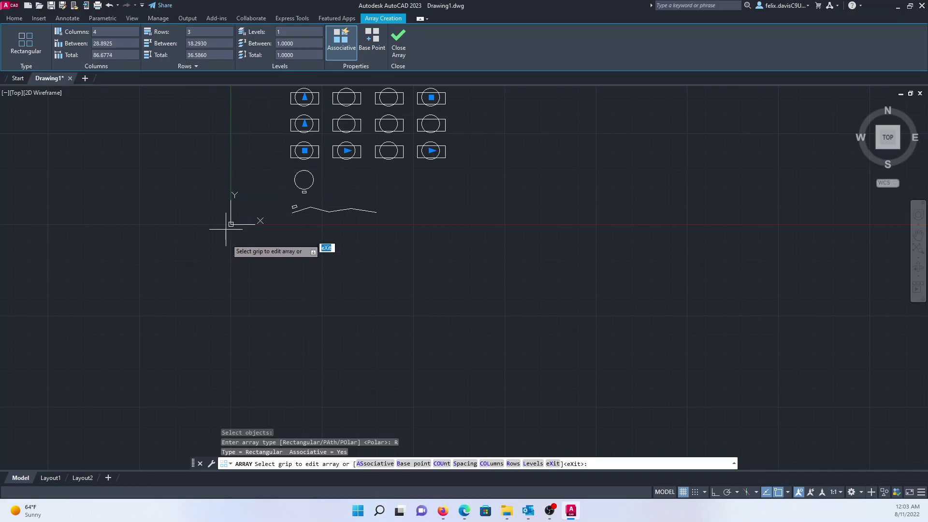
{"action": "scroll", "coordinate": [261, 164], "scroll_direction": "down", "scroll_amount": 1}
{"action": "scroll", "coordinate": [249, 129], "scroll_direction": "up", "scroll_amount": 3}
{"action": "scroll", "coordinate": [271, 121], "scroll_direction": "down", "scroll_amount": 3}
{"action": "scroll", "coordinate": [266, 125], "scroll_direction": "up", "scroll_amount": 2}
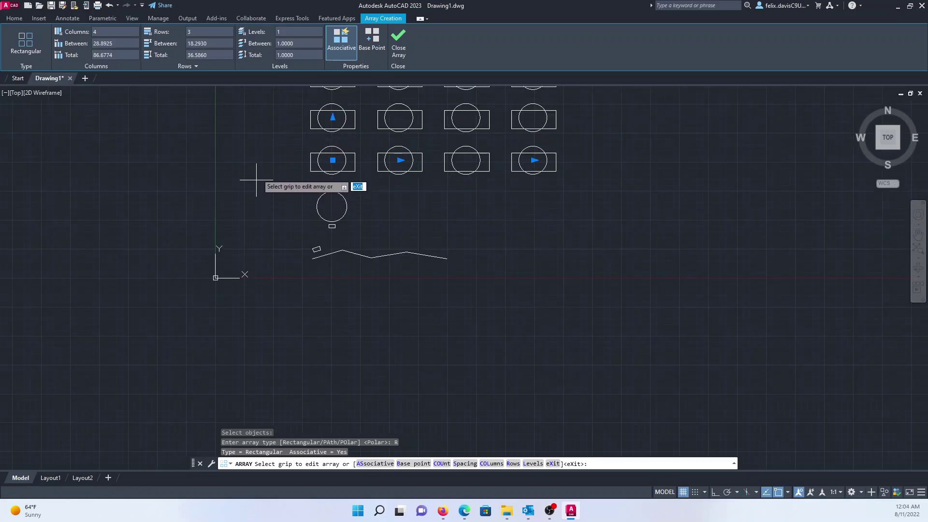
{"action": "scroll", "coordinate": [254, 169], "scroll_direction": "down", "scroll_amount": 2}
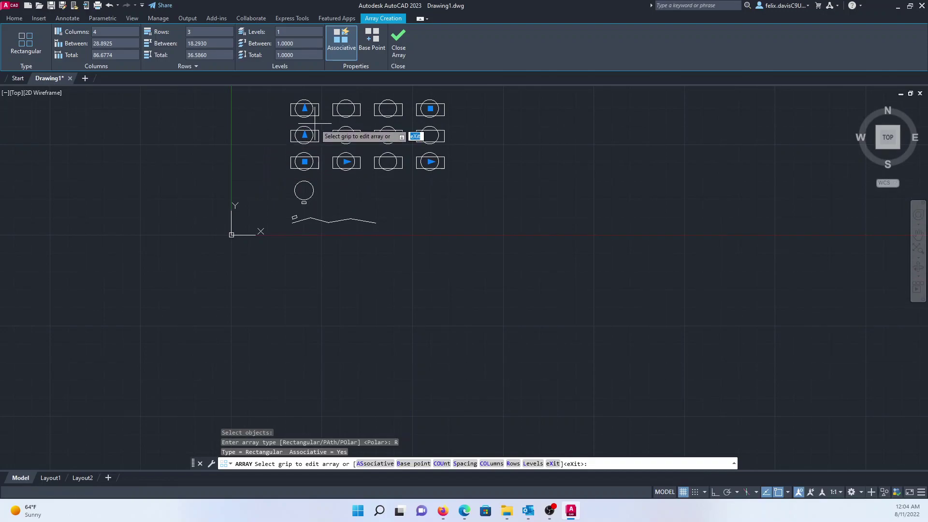
{"action": "left_click", "coordinate": [430, 108]}
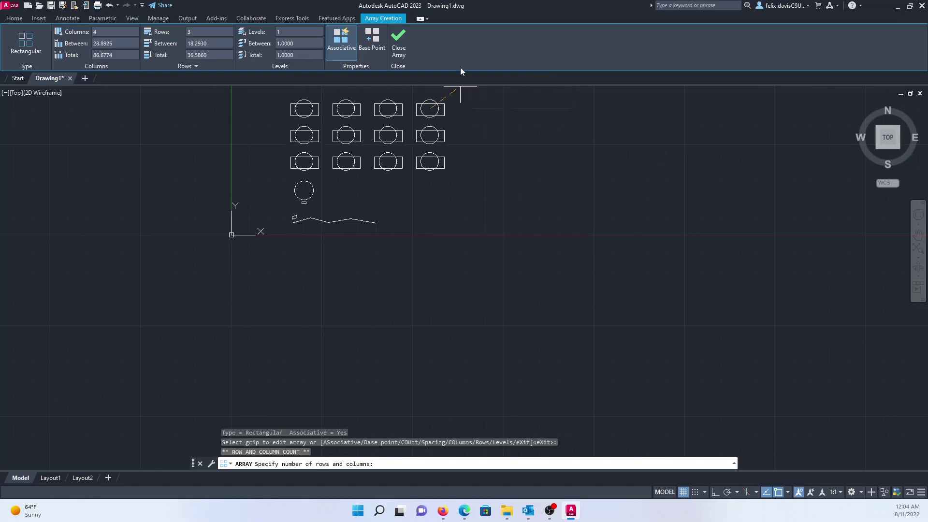
{"action": "scroll", "coordinate": [460, 92], "scroll_direction": "up", "scroll_amount": 1}
{"action": "scroll", "coordinate": [396, 97], "scroll_direction": "down", "scroll_amount": 1}
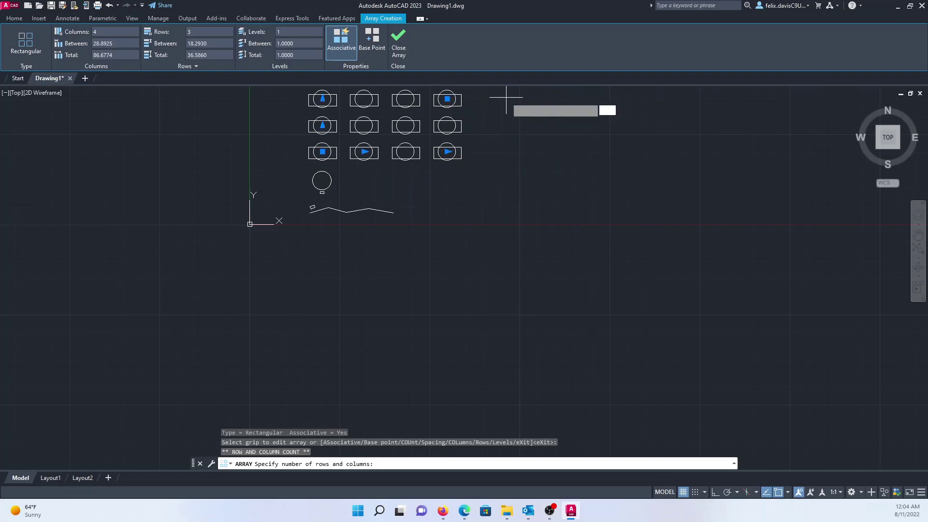
{"action": "key", "text": "Escape"}
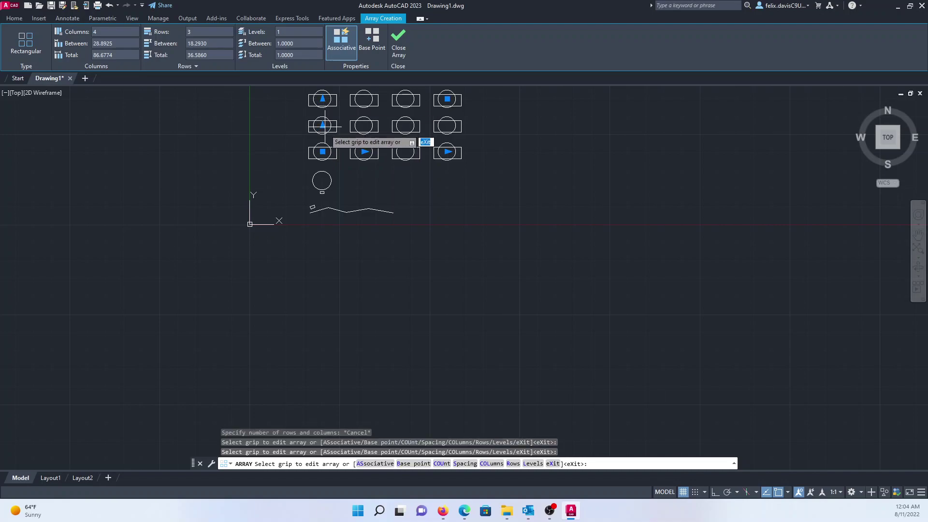
{"action": "left_click", "coordinate": [322, 99]}
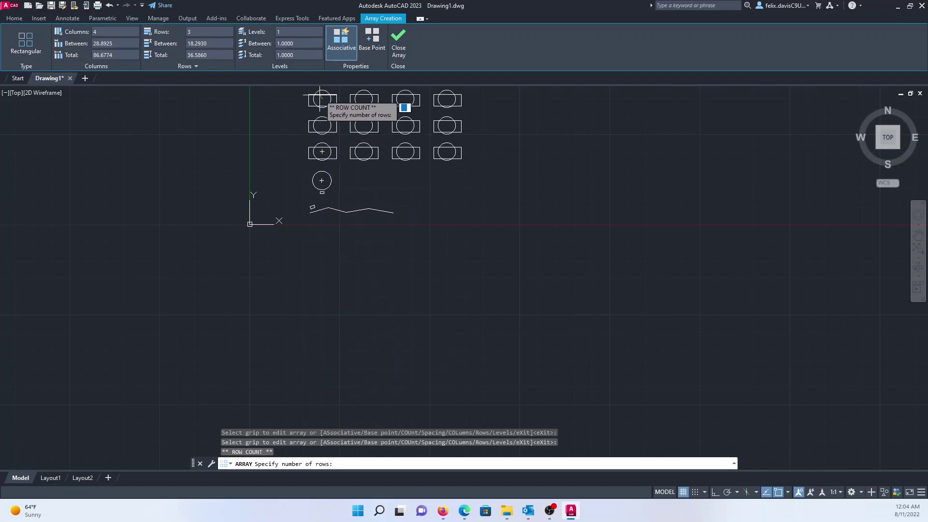
{"action": "left_click", "coordinate": [321, 100]}
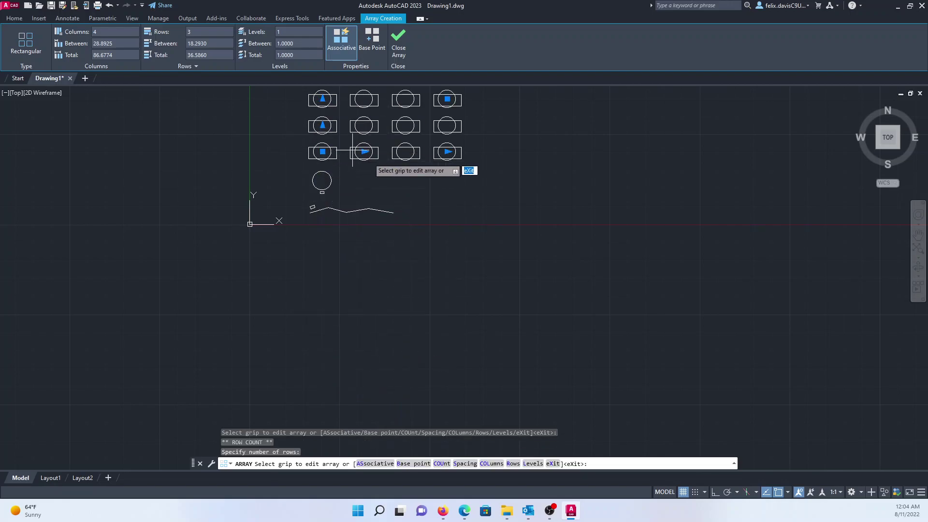
{"action": "left_click", "coordinate": [448, 153]}
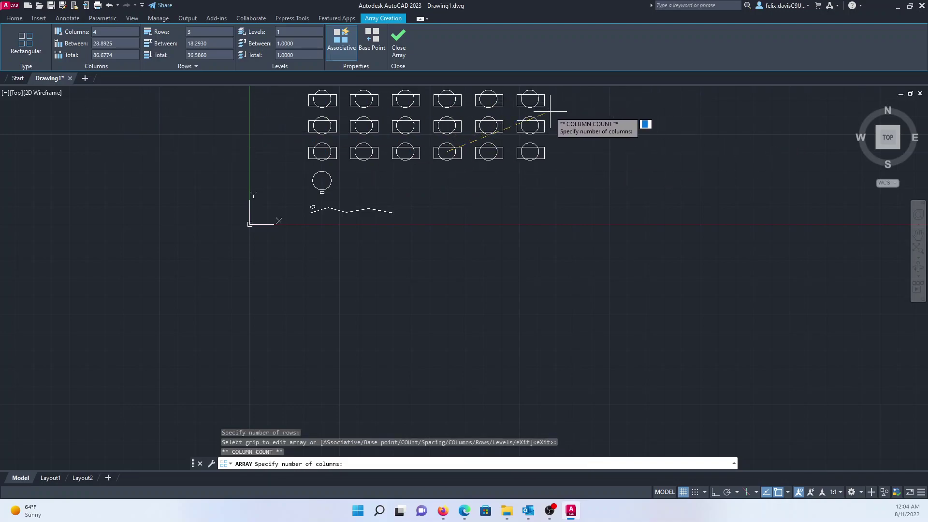
{"action": "key", "text": "Escape"}
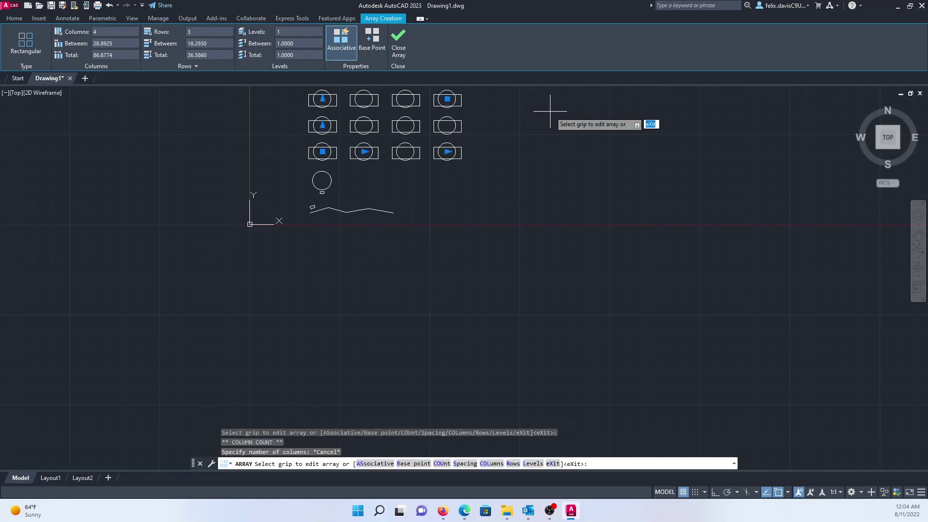
{"action": "left_click", "coordinate": [364, 152]}
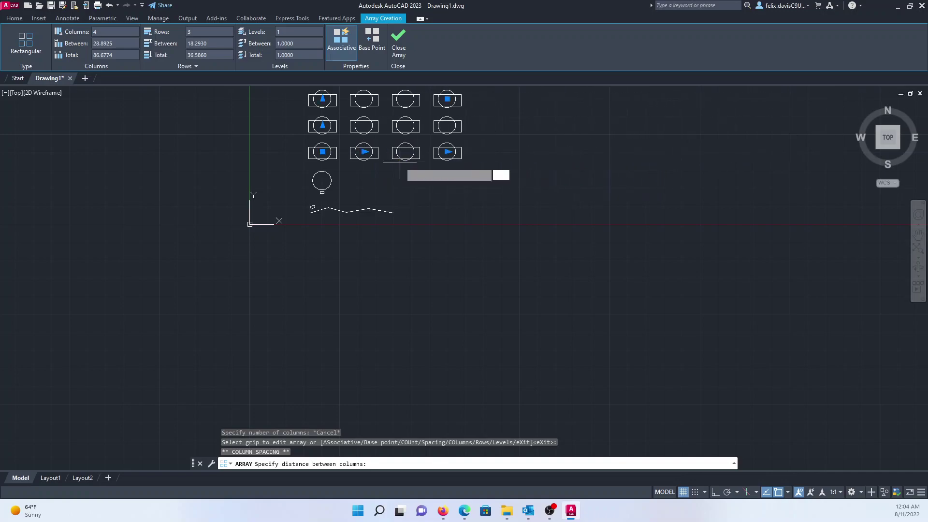
{"action": "key", "text": "Escape"}
{"action": "left_click", "coordinate": [322, 125]}
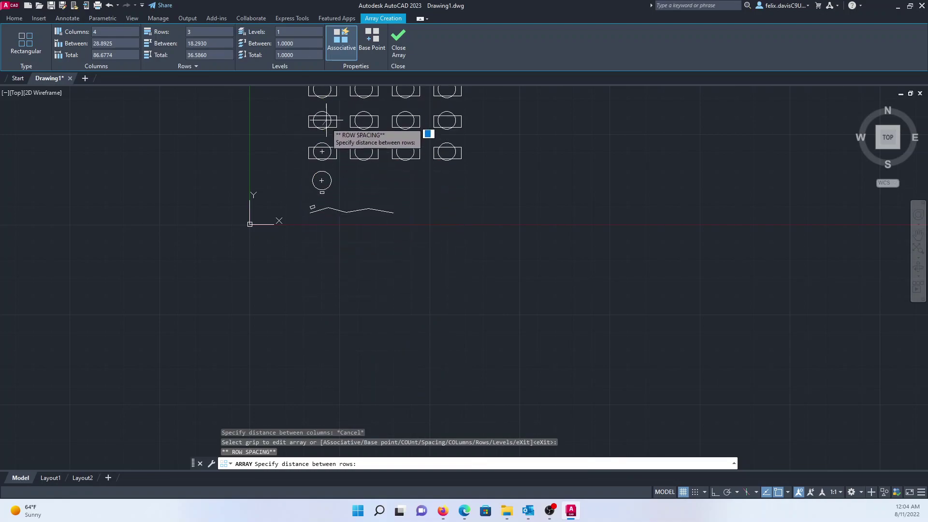
{"action": "key", "text": "Escape"}
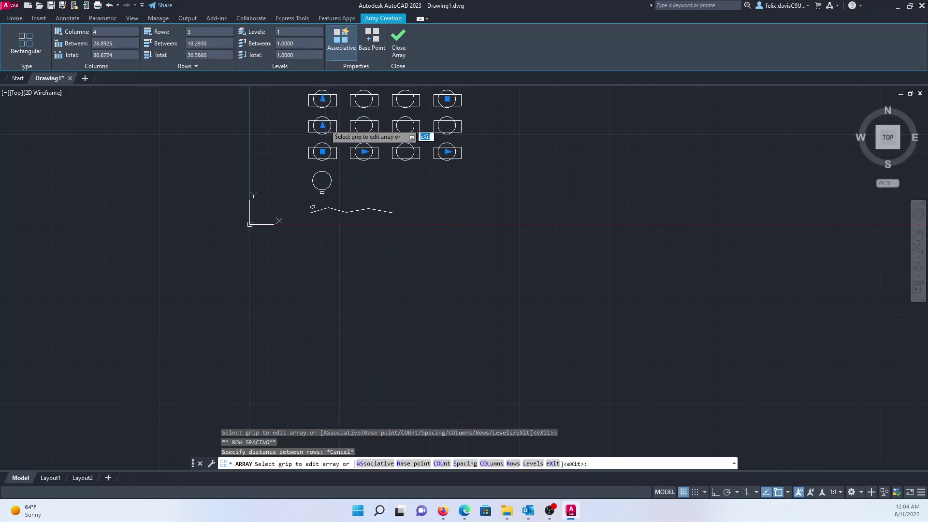
{"action": "left_click", "coordinate": [323, 152]}
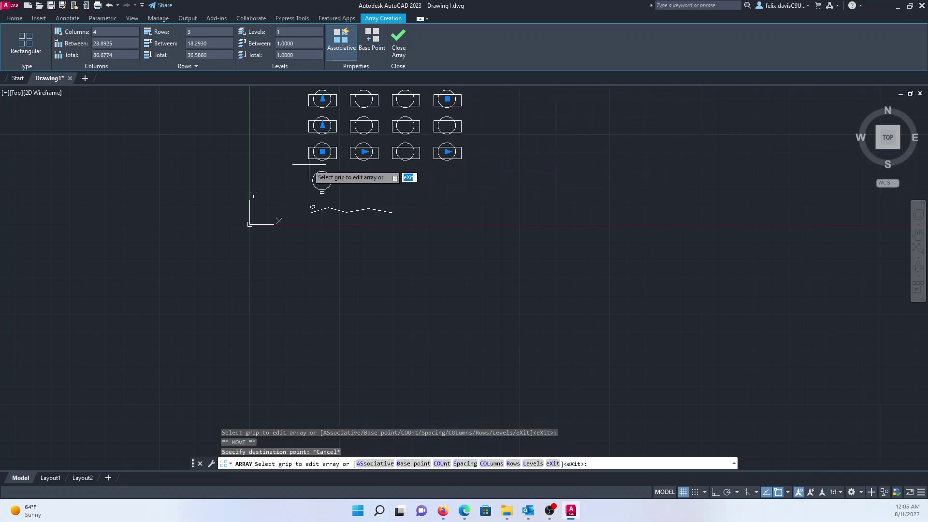
- Move the 3-by-4 grid to the upper right and finish the array
{"action": "key", "text": "Escape"}
{"action": "left_click", "coordinate": [322, 151]}
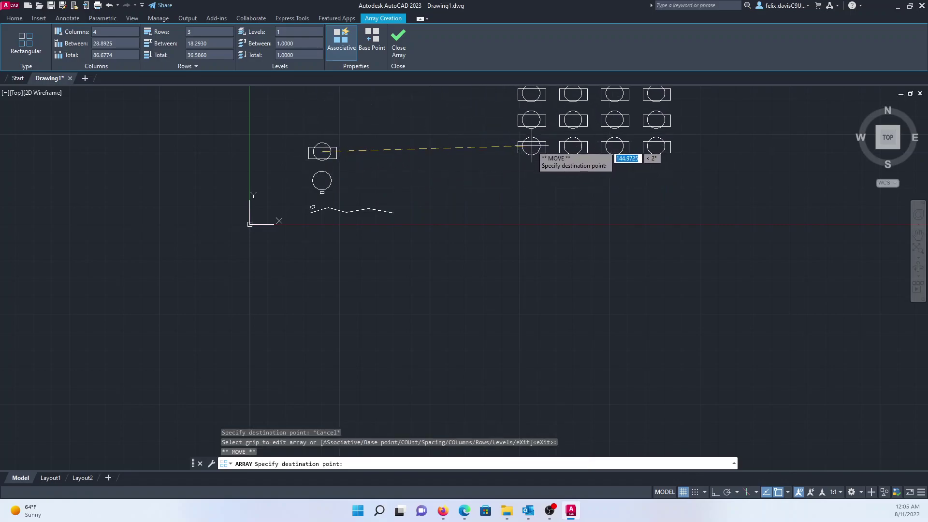
{"action": "left_click", "coordinate": [531, 145]}
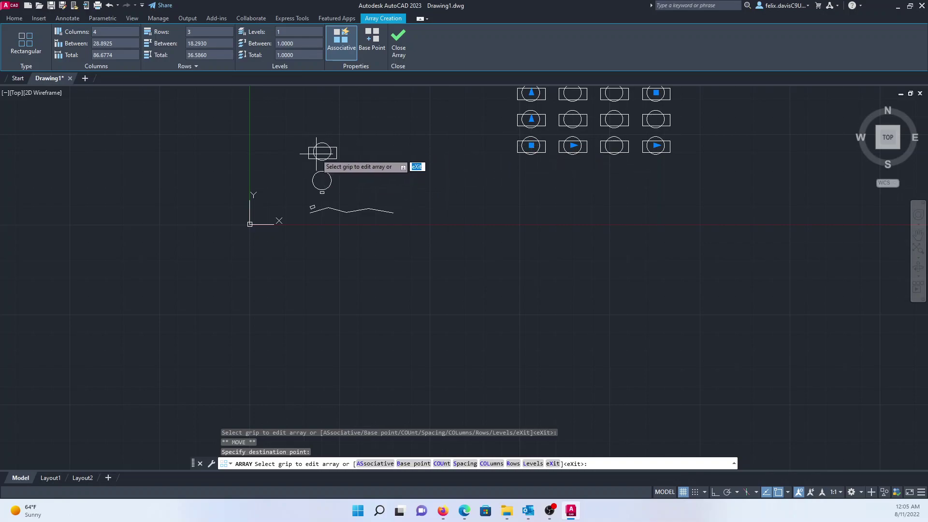
{"action": "key", "text": "Return"}
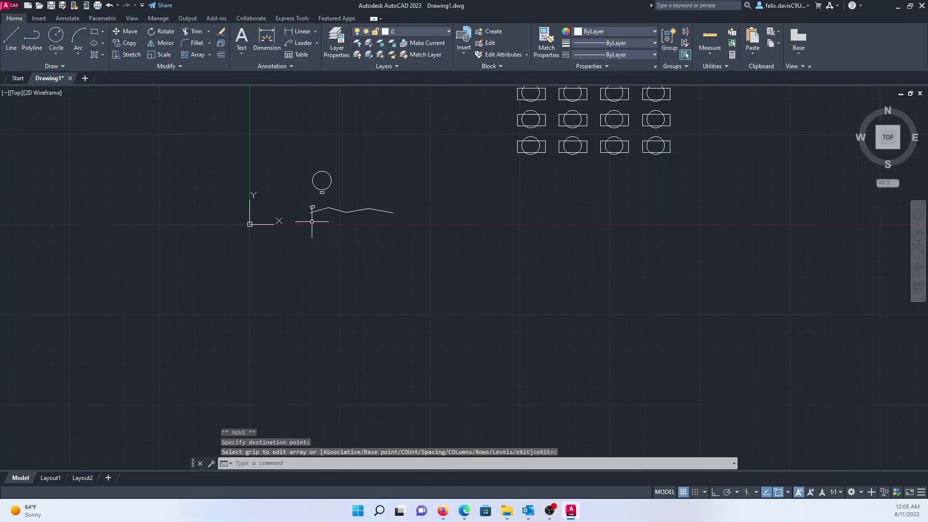
{"action": "scroll", "coordinate": [319, 178], "scroll_direction": "up", "scroll_amount": 4}
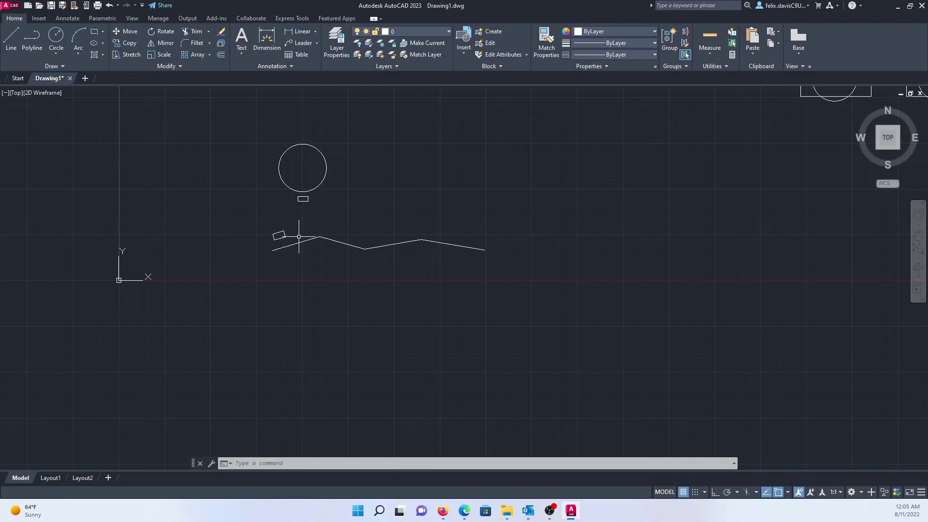
- Path-array the small tilted rectangle along the zigzag polyline, giving 12 items
{"action": "type", "text": "ar"}
{"action": "key", "text": "Return"}
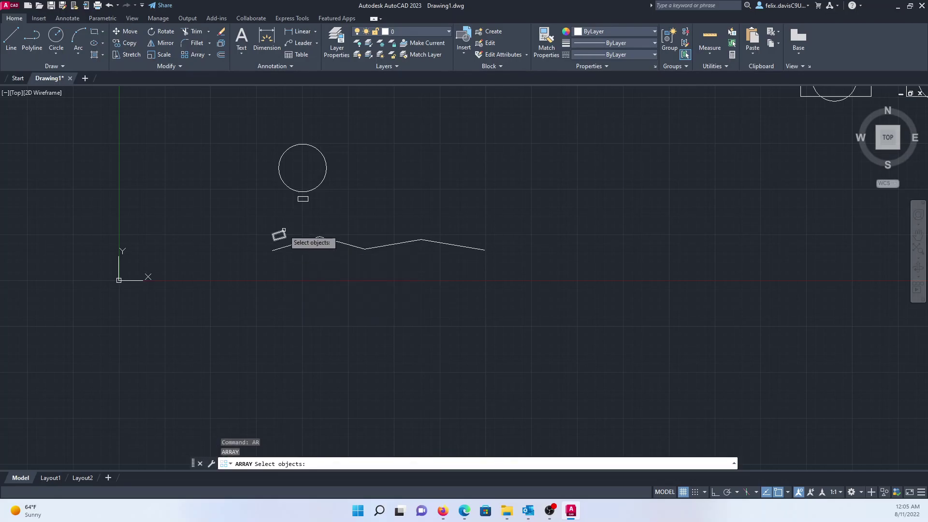
{"action": "left_click", "coordinate": [281, 231]}
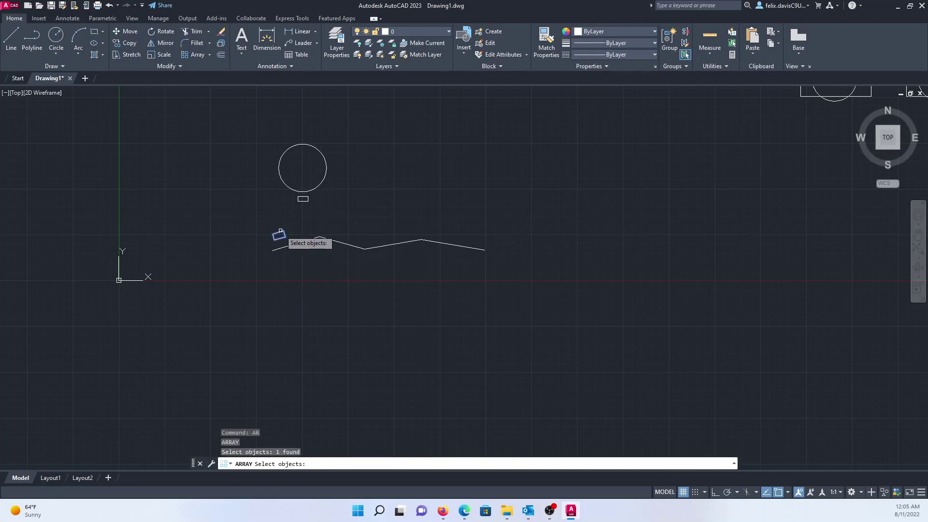
{"action": "key", "text": "Return"}
{"action": "key", "text": "Down"}
{"action": "key", "text": "Return"}
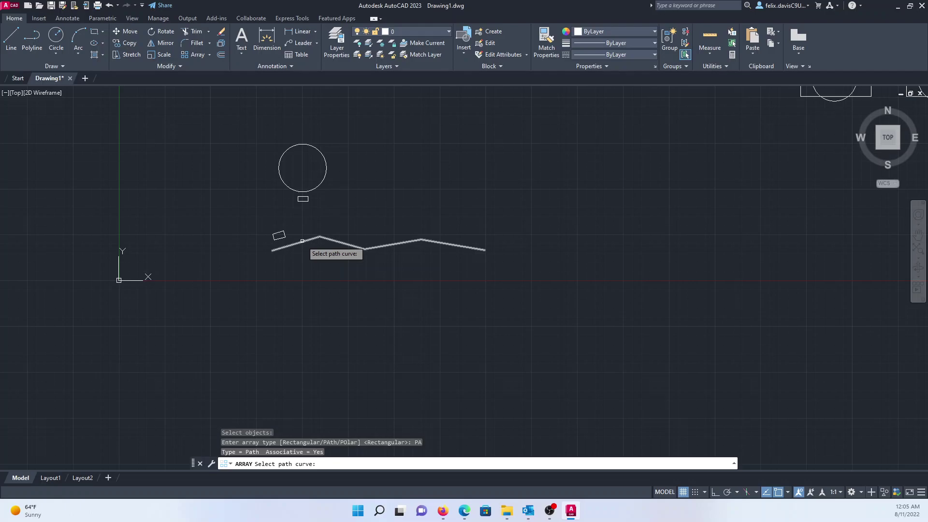
{"action": "left_click", "coordinate": [303, 241]}
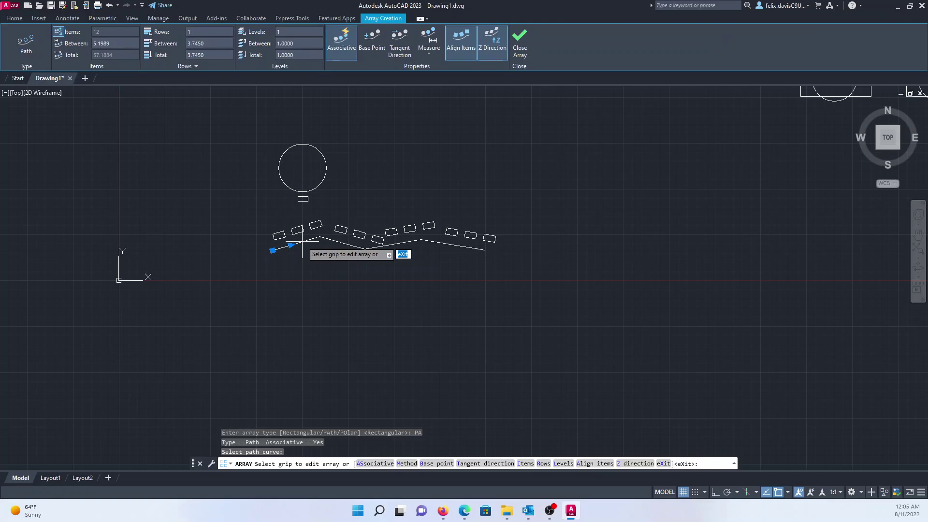
- Abandon the row-count and spacing edits and exit with the path array unchanged
{"action": "left_click", "coordinate": [272, 250]}
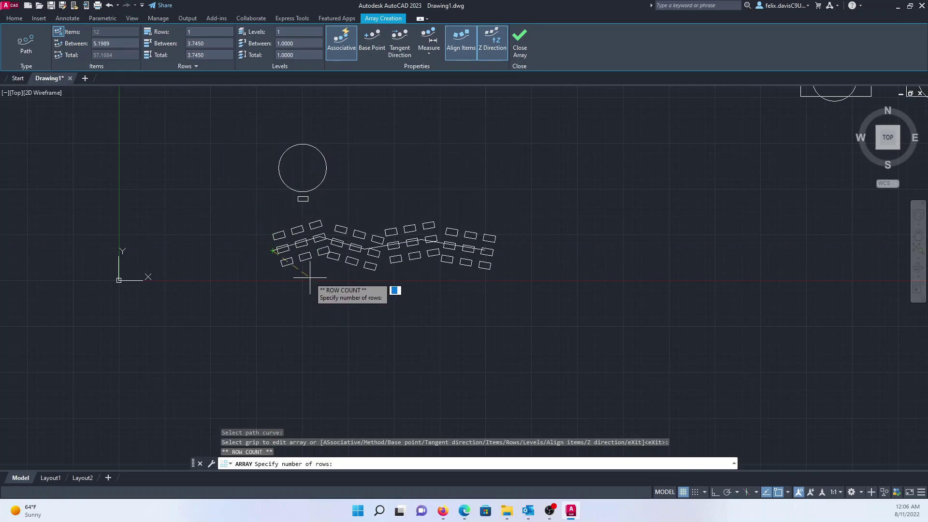
{"action": "key", "text": "Escape"}
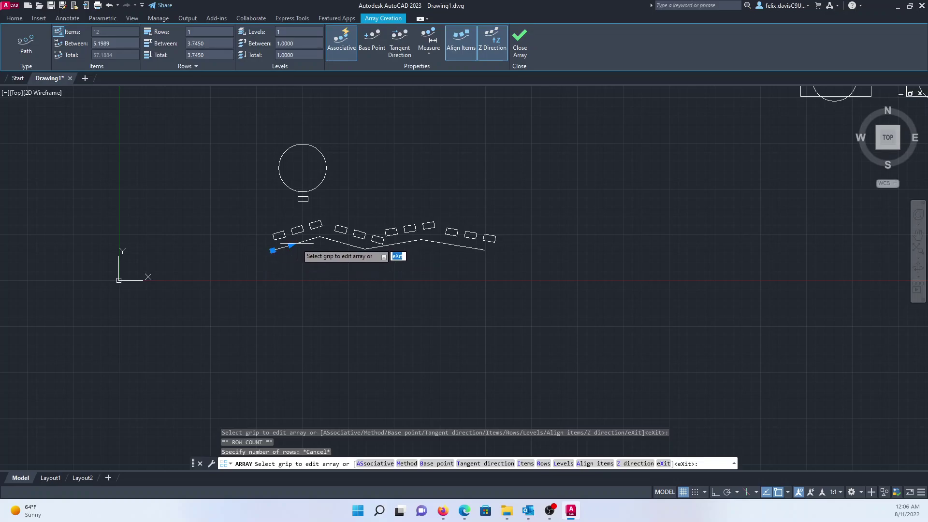
{"action": "left_click", "coordinate": [290, 245]}
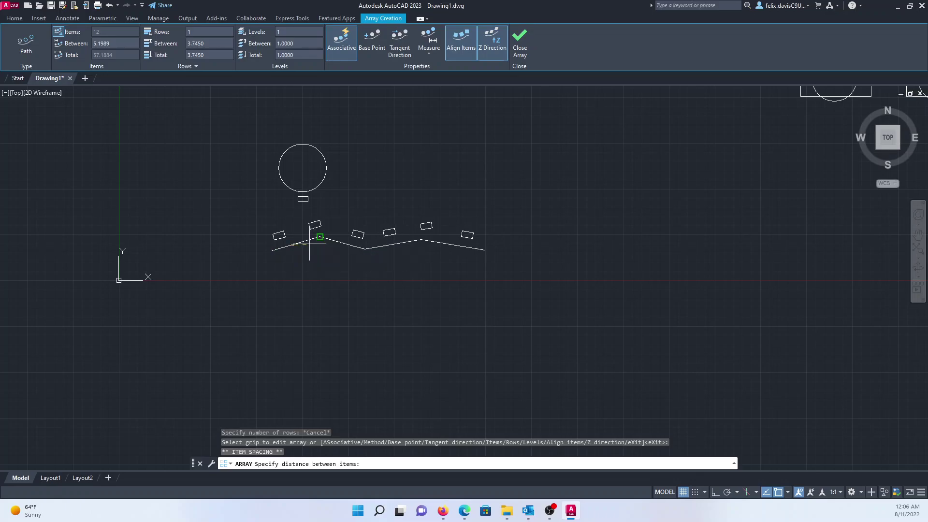
{"action": "key", "text": "Escape"}
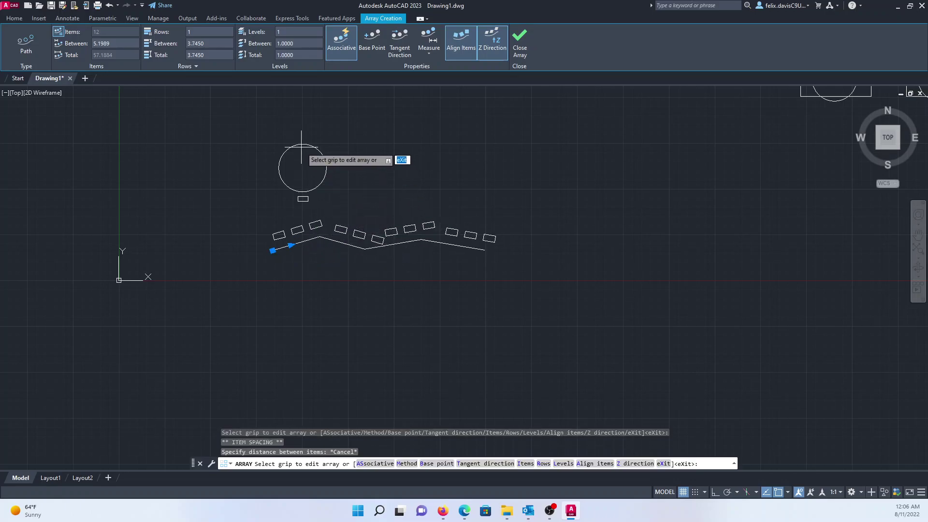
{"action": "scroll", "coordinate": [302, 146], "scroll_direction": "up", "scroll_amount": 2}
{"action": "key", "text": "Escape"}
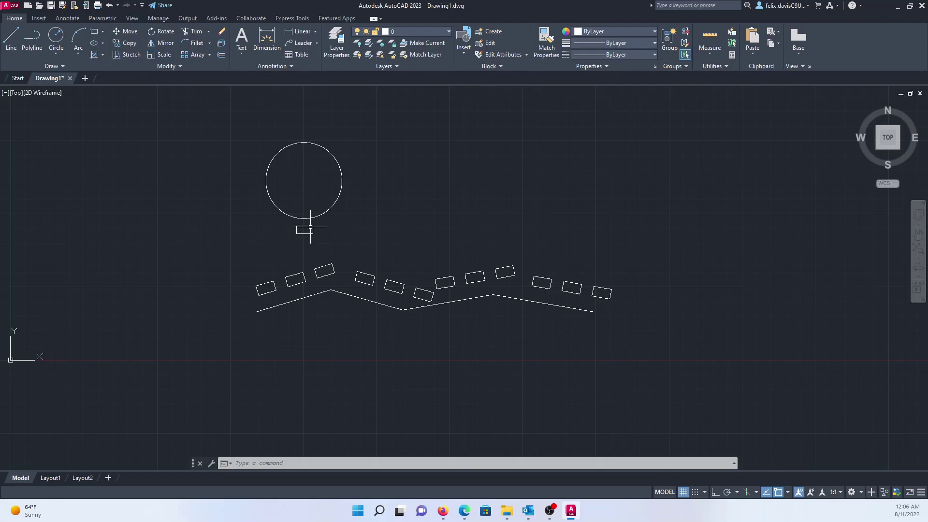
- Polar-array the small rectangle below the circle around the circle's centre, 6 items
{"action": "type", "text": "AR"}
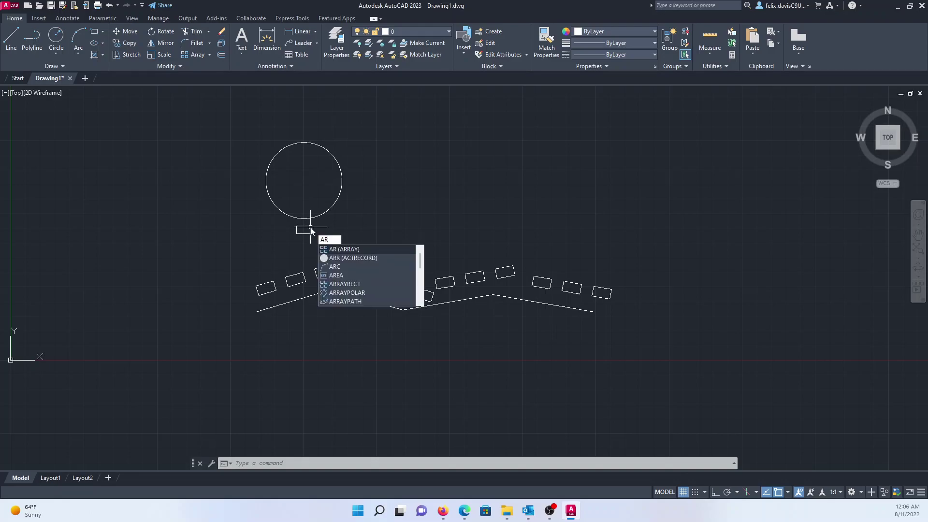
{"action": "key", "text": "Return"}
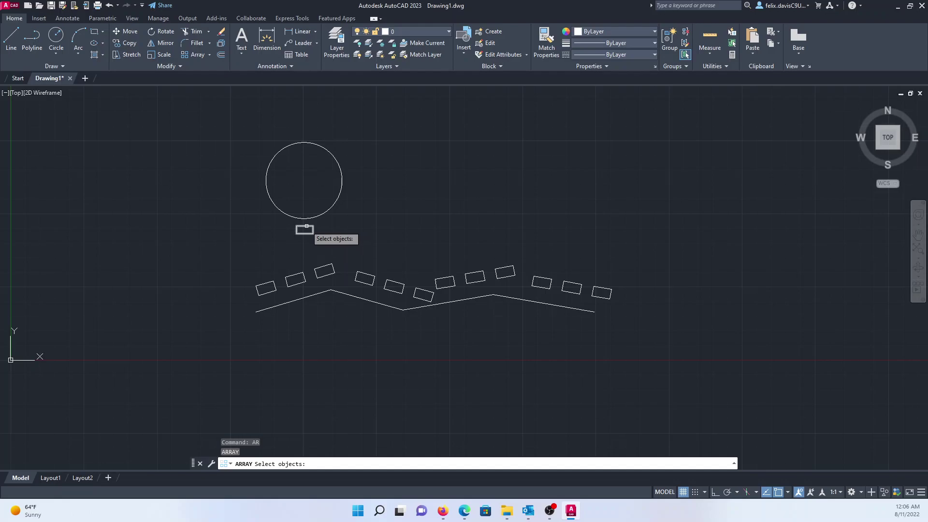
{"action": "left_click", "coordinate": [304, 229]}
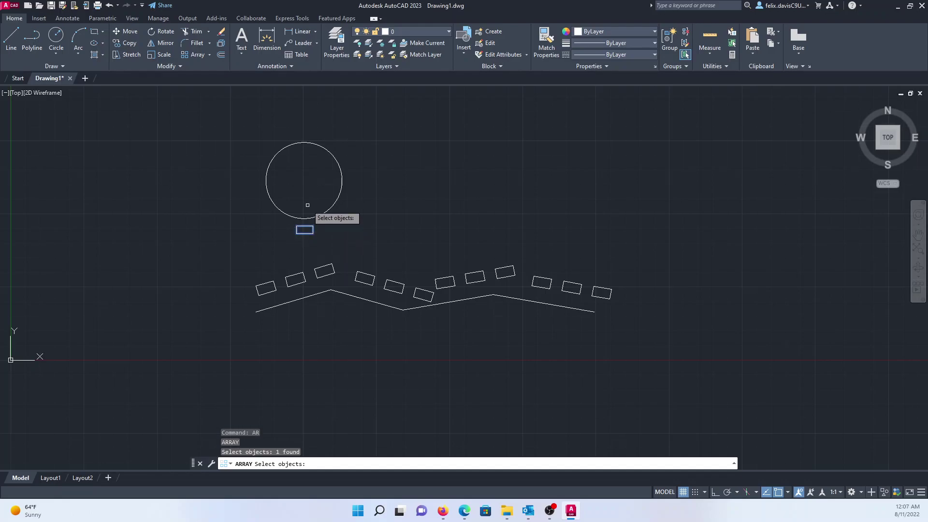
{"action": "key", "text": "Return"}
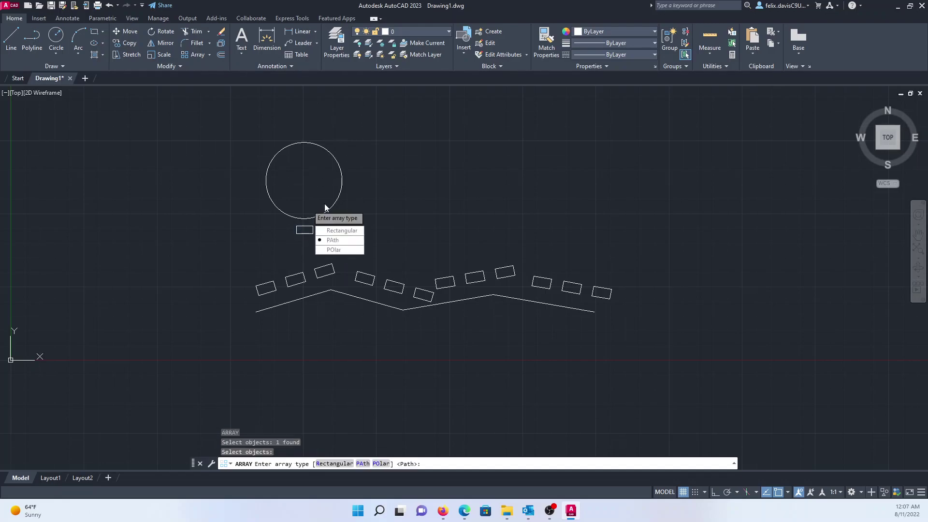
{"action": "left_click", "coordinate": [336, 253]}
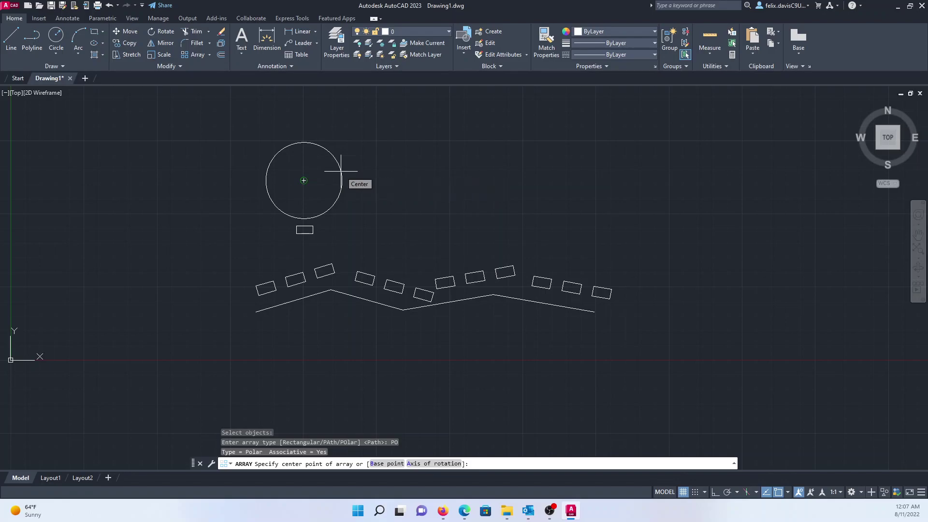
{"action": "left_click", "coordinate": [303, 180]}
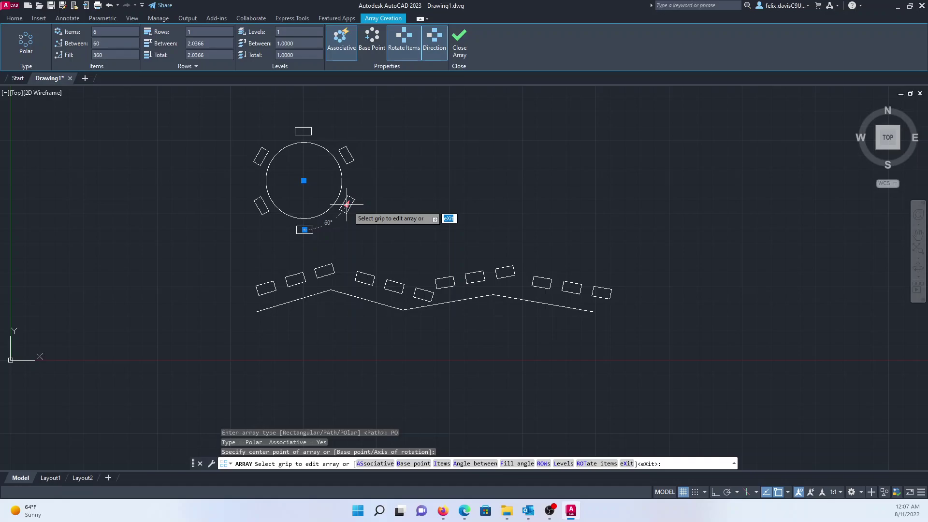
- Set the angle between polar array items to 120°
{"action": "left_click", "coordinate": [346, 204]}
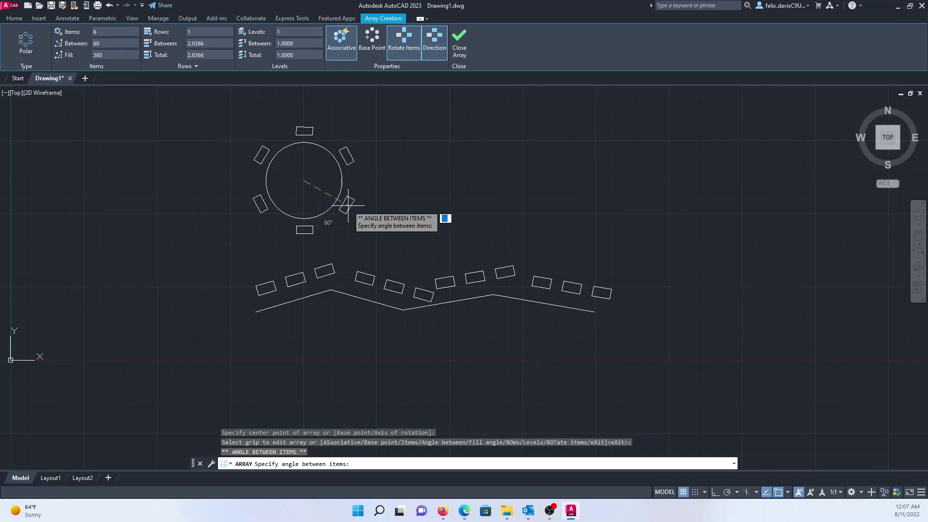
{"action": "key", "text": "Escape"}
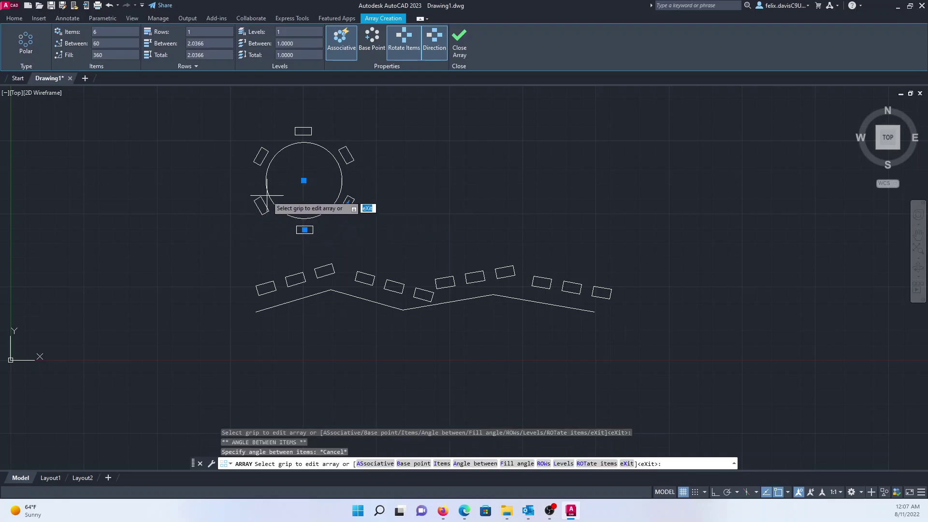
{"action": "left_click", "coordinate": [347, 203]}
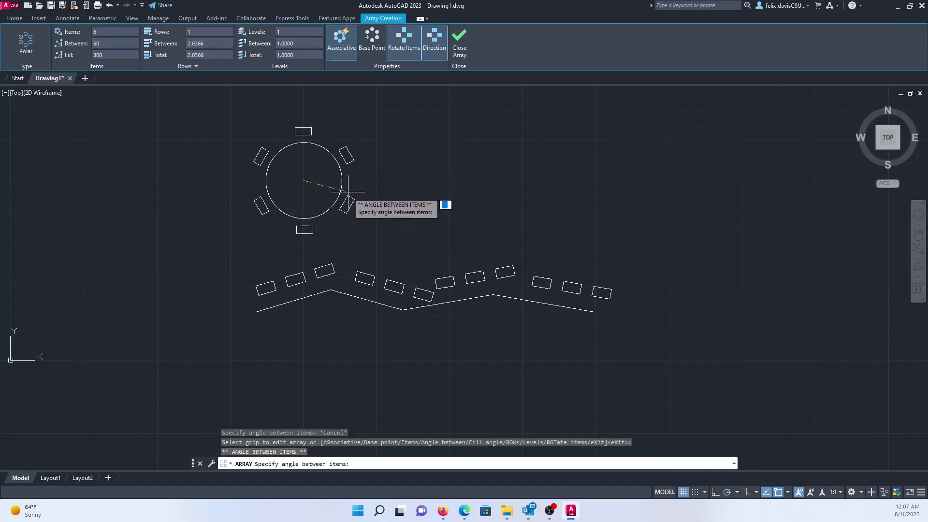
{"action": "type", "text": "120"}
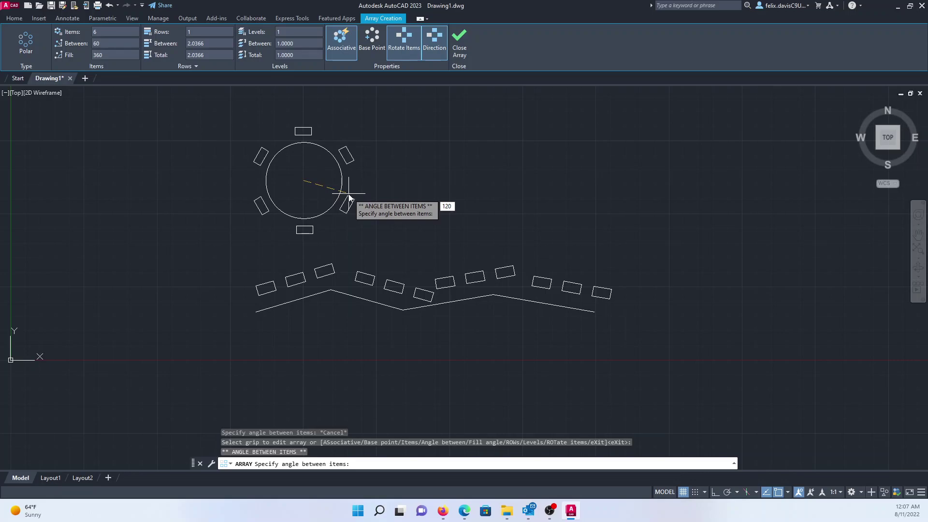
{"action": "key", "text": "Return"}
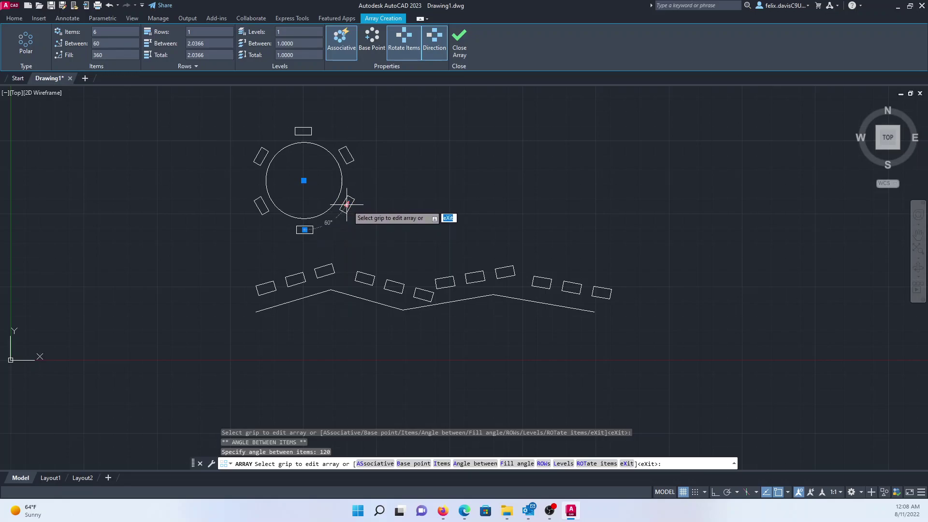
- Change the angle between items to 30°, giving a 150° fill
{"action": "left_click", "coordinate": [346, 203]}
{"action": "type", "text": "30."}
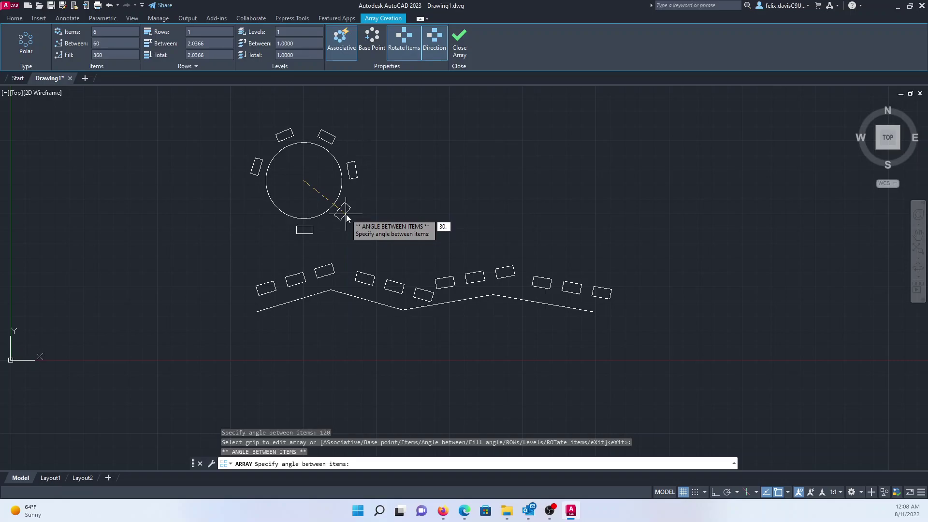
{"action": "key", "text": "BackSpace"}
{"action": "key", "text": "Return"}
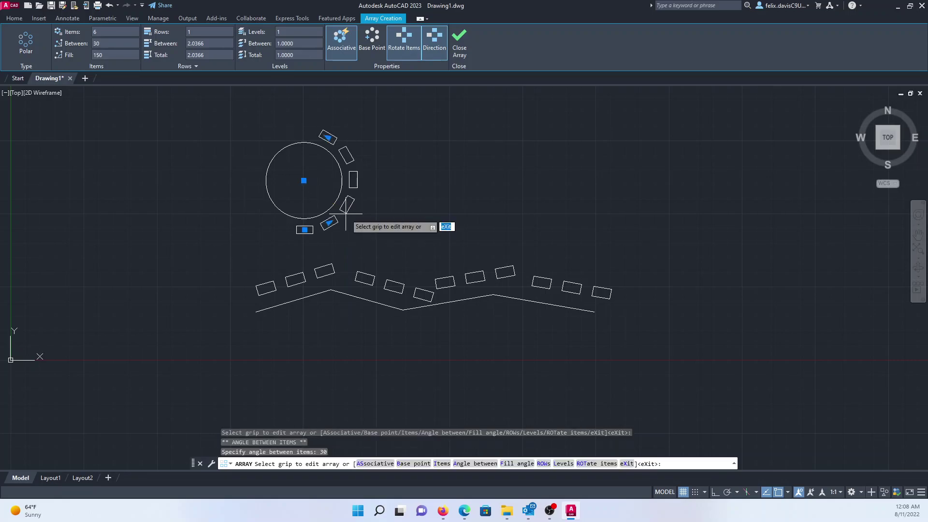
{"action": "left_click", "coordinate": [328, 138]}
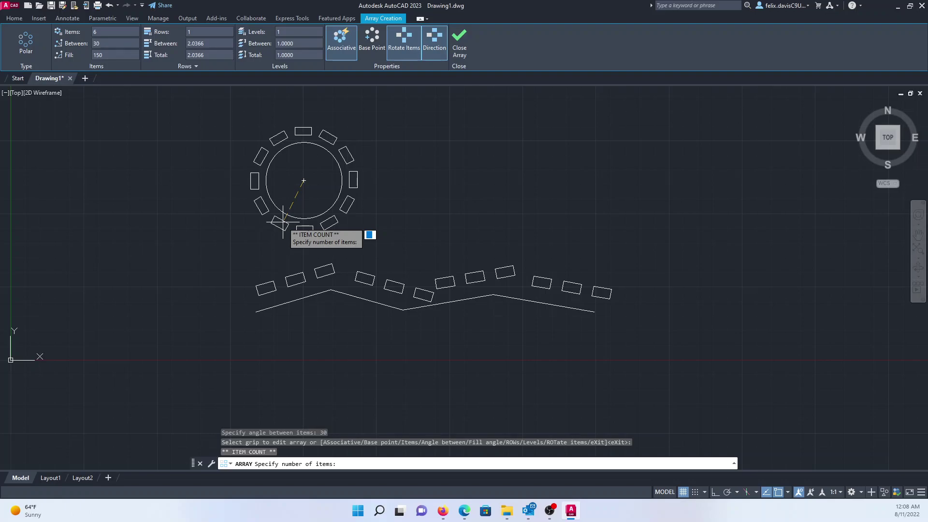
- Try the polar array's count, radius and move grips, cancelling each, then finish editing the array
{"action": "key", "text": "Escape"}
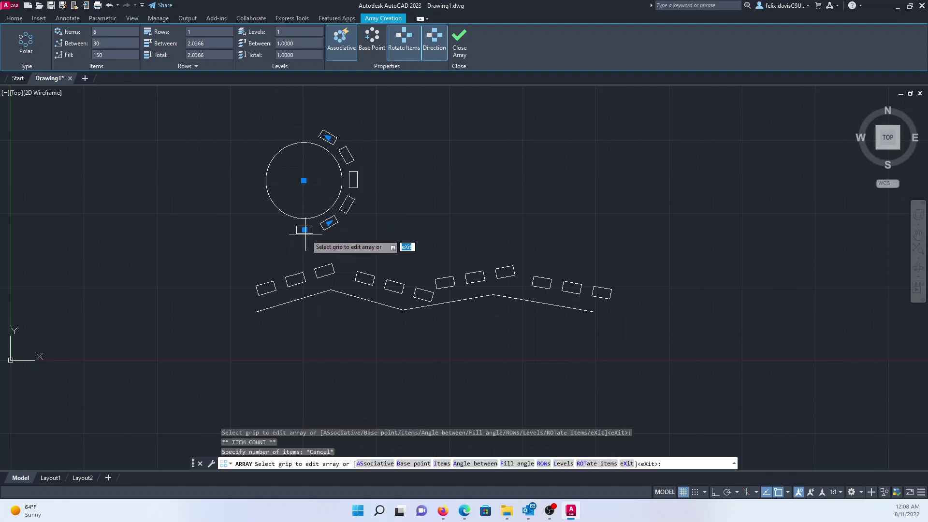
{"action": "left_click", "coordinate": [304, 230]}
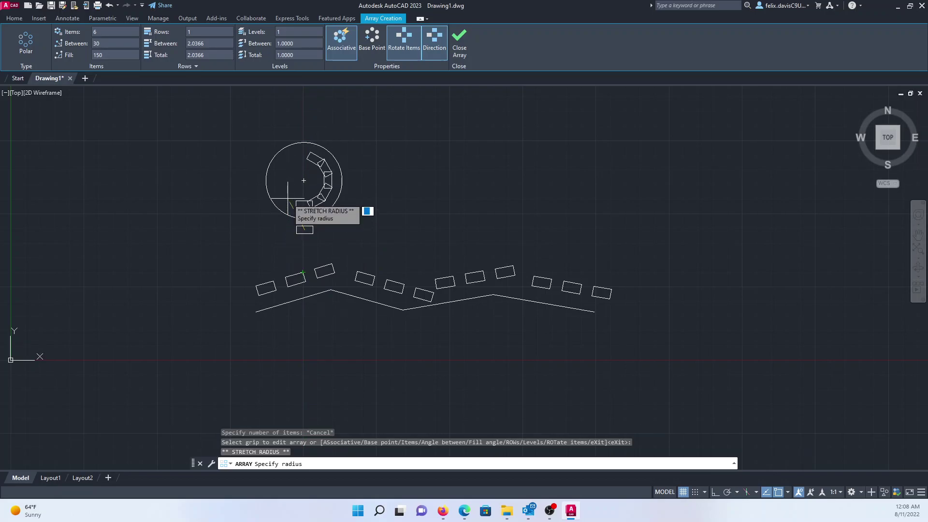
{"action": "key", "text": "Escape"}
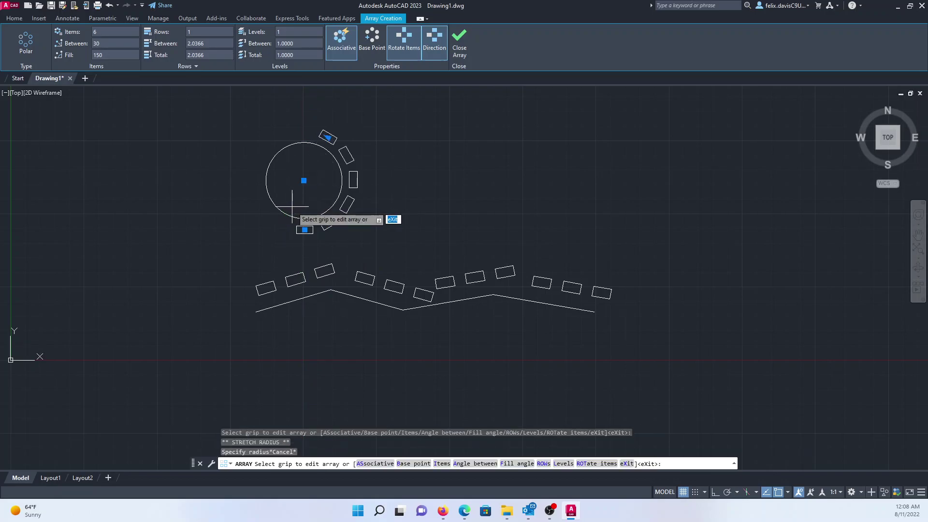
{"action": "left_click", "coordinate": [304, 180]}
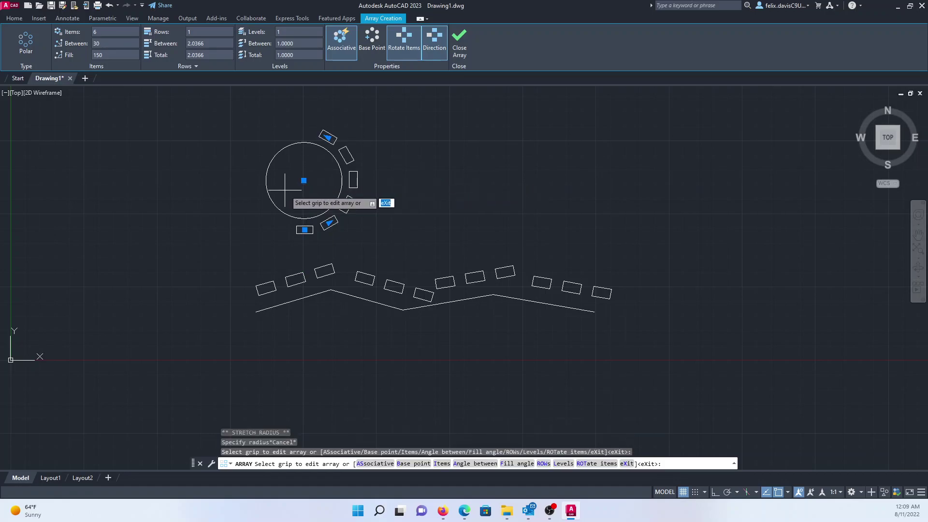
{"action": "left_click", "coordinate": [303, 180]}
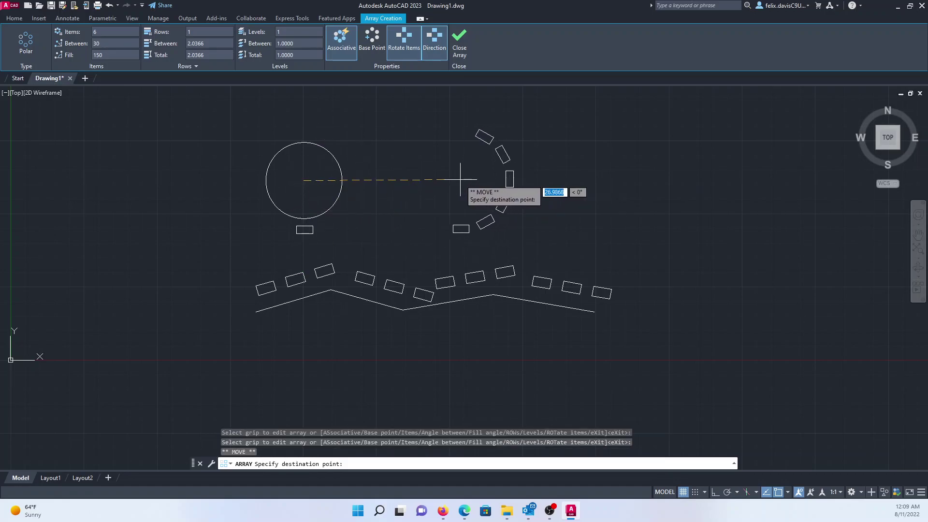
{"action": "key", "text": "Escape"}
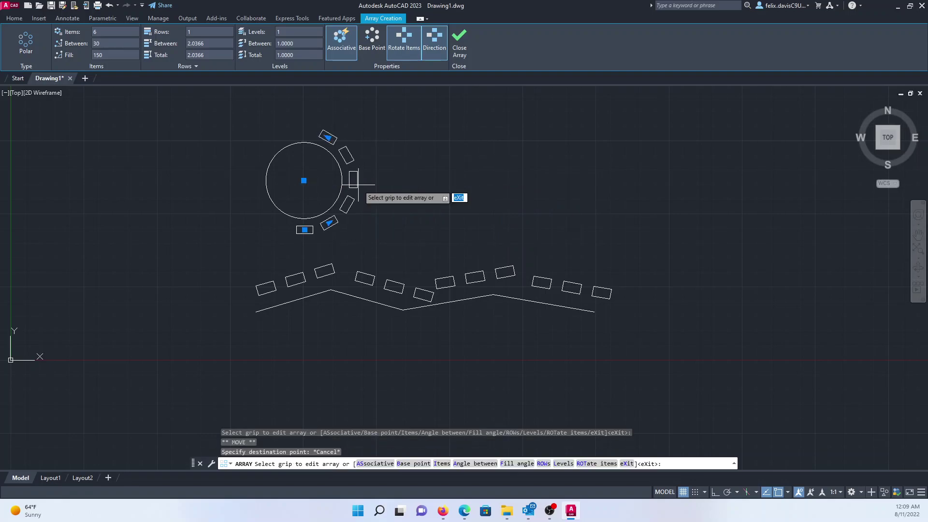
{"action": "key", "text": "Return"}
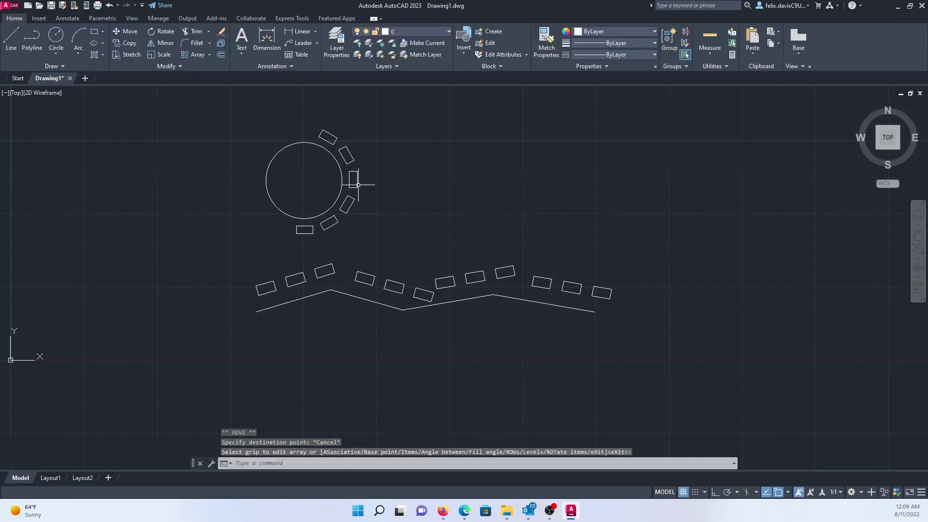